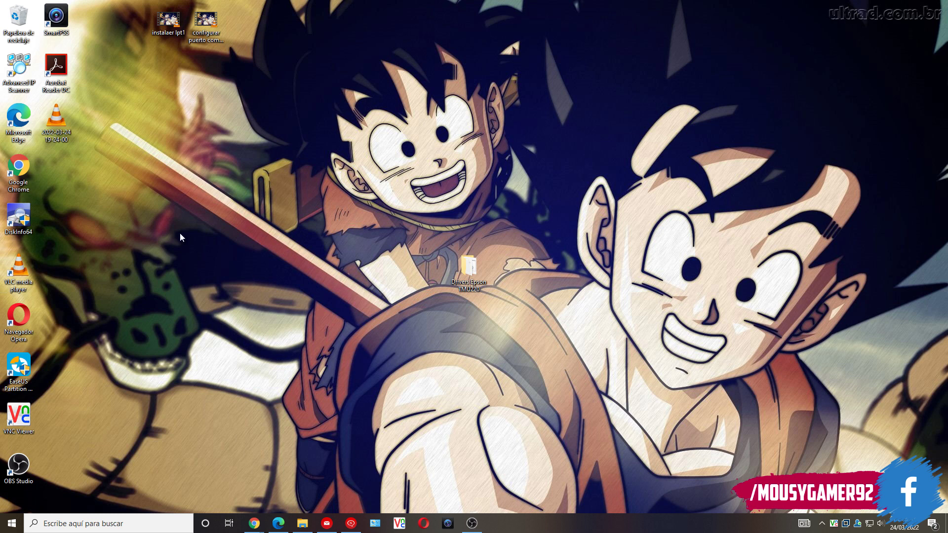
Step: Open Device Manager by running devmgmt.msc
{"action": "key", "text": "super+r"}
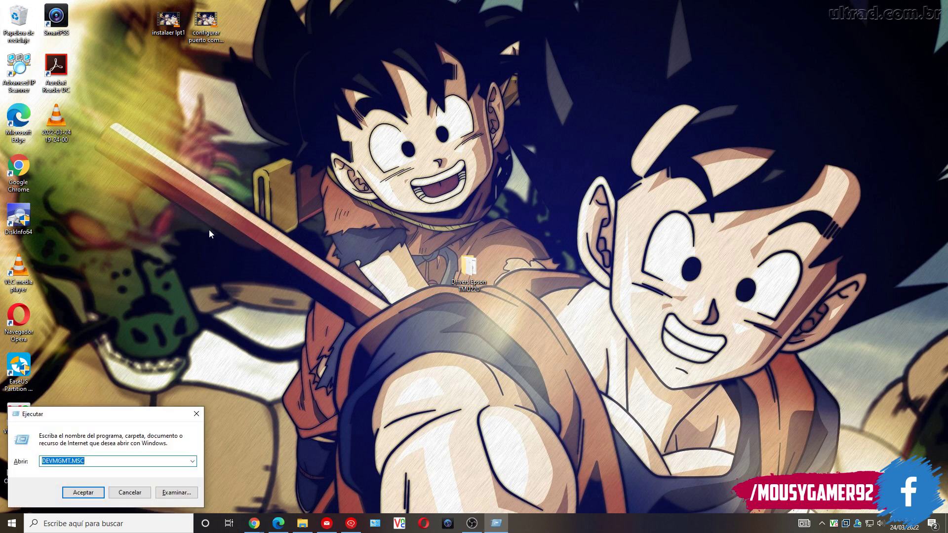
{"action": "type", "text": "devmg"}
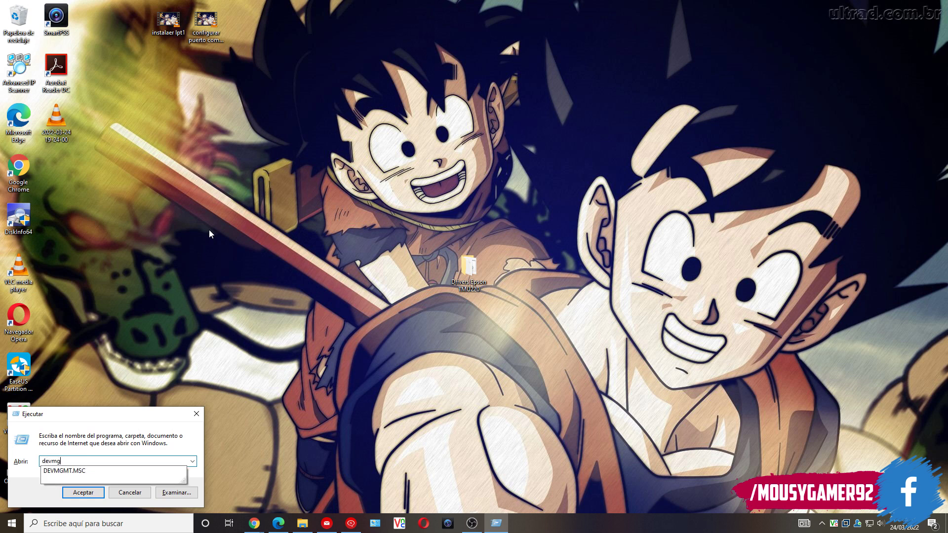
{"action": "type", "text": "mt."}
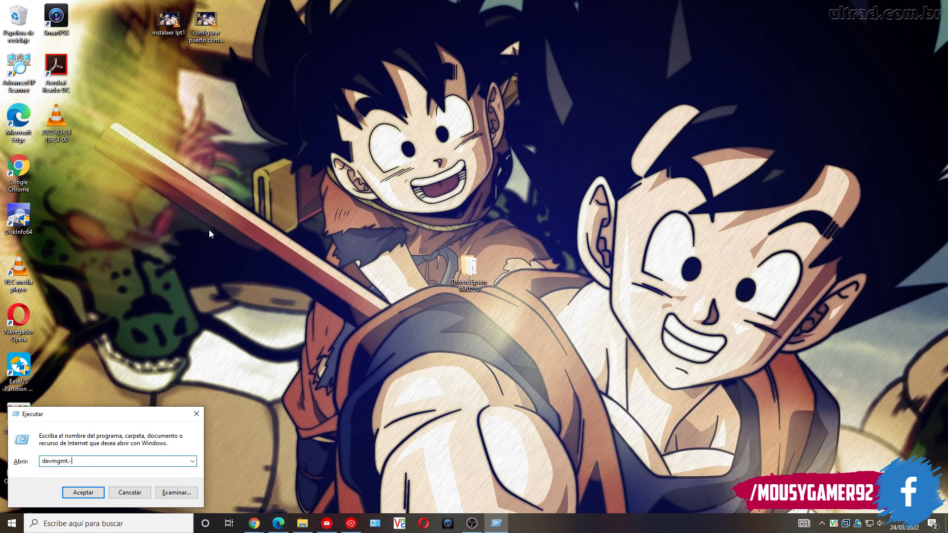
{"action": "type", "text": "msc"}
{"action": "key", "text": "Return"}
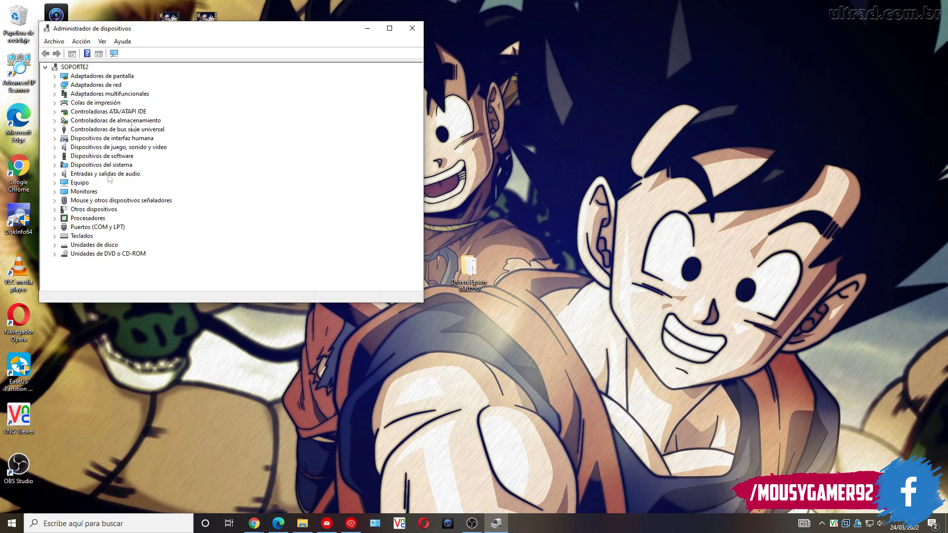
Step: Check the PCI-PARALLEL (LPT1) port under Puertos (COM y LPT) and the WCH PCI=>PARALLEL card under Adaptadores multifuncionales
{"action": "left_click_drag", "start_coordinate": [178, 29], "coordinate": [406, 137]}
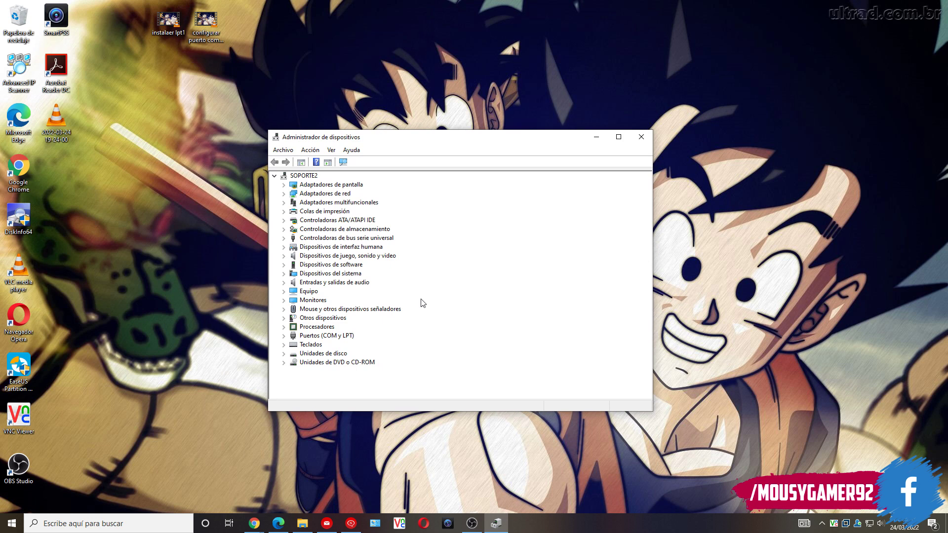
{"action": "left_click", "coordinate": [284, 336]}
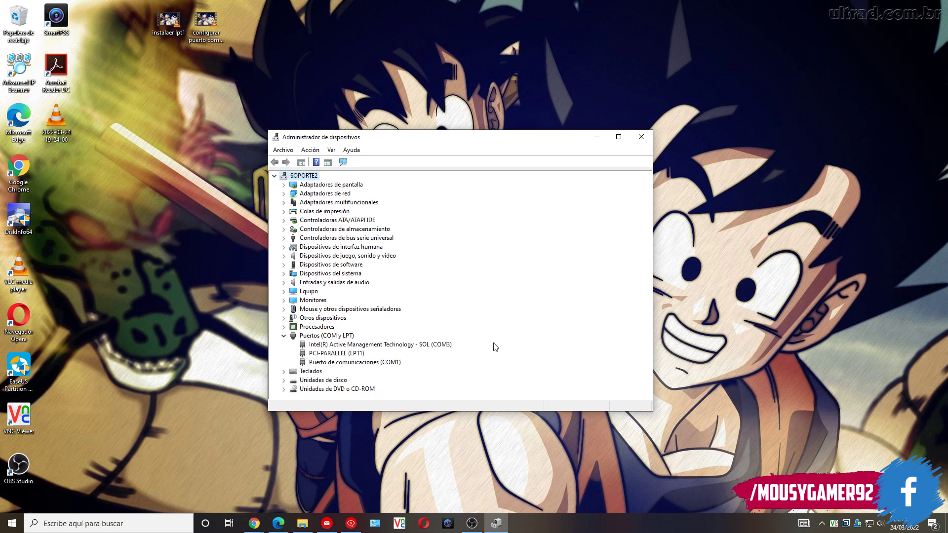
{"action": "left_click", "coordinate": [353, 355]}
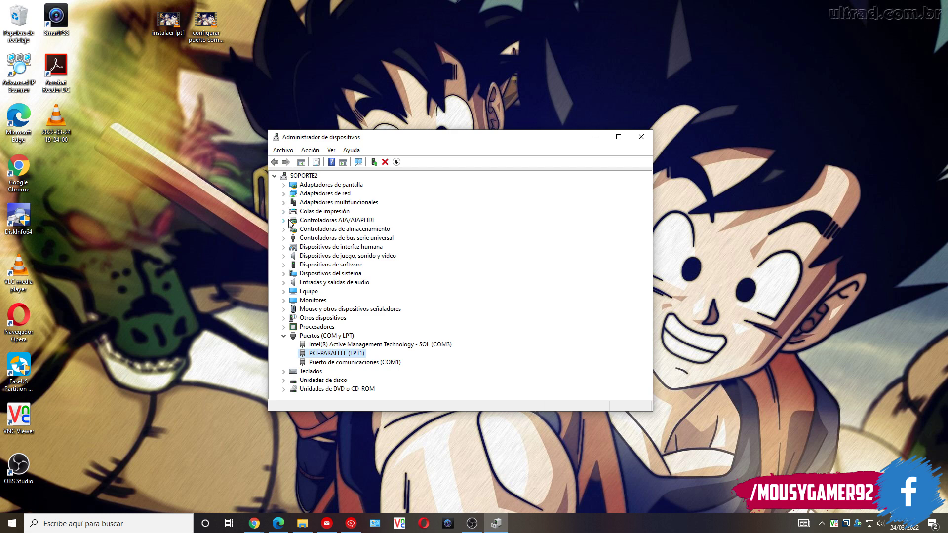
{"action": "left_click", "coordinate": [283, 203]}
{"action": "left_click", "coordinate": [360, 211]}
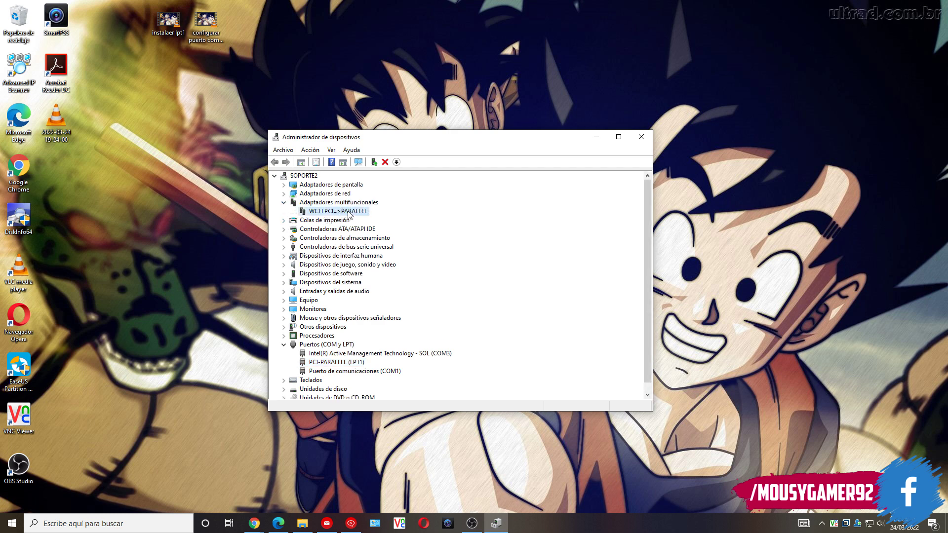
Step: Resize and reposition the Device Manager window to show the whole device tree, and select the PCI-PARALLEL (LPT1) port
{"action": "scroll", "coordinate": [376, 384], "scroll_direction": "down", "scroll_amount": 1}
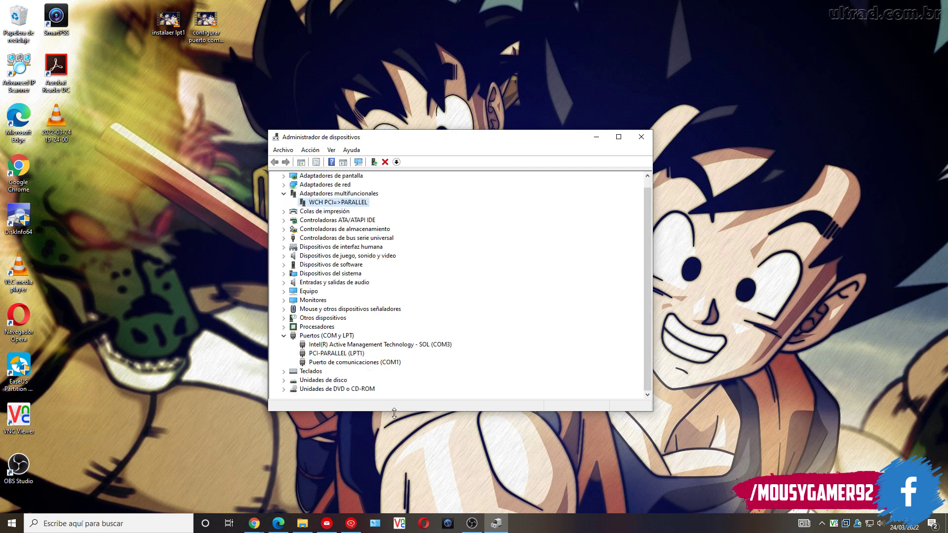
{"action": "left_click_drag", "start_coordinate": [391, 411], "coordinate": [391, 450]}
{"action": "left_click_drag", "start_coordinate": [359, 143], "coordinate": [169, 104]}
{"action": "left_click_drag", "start_coordinate": [464, 198], "coordinate": [362, 210]}
{"action": "left_click", "coordinate": [148, 322]}
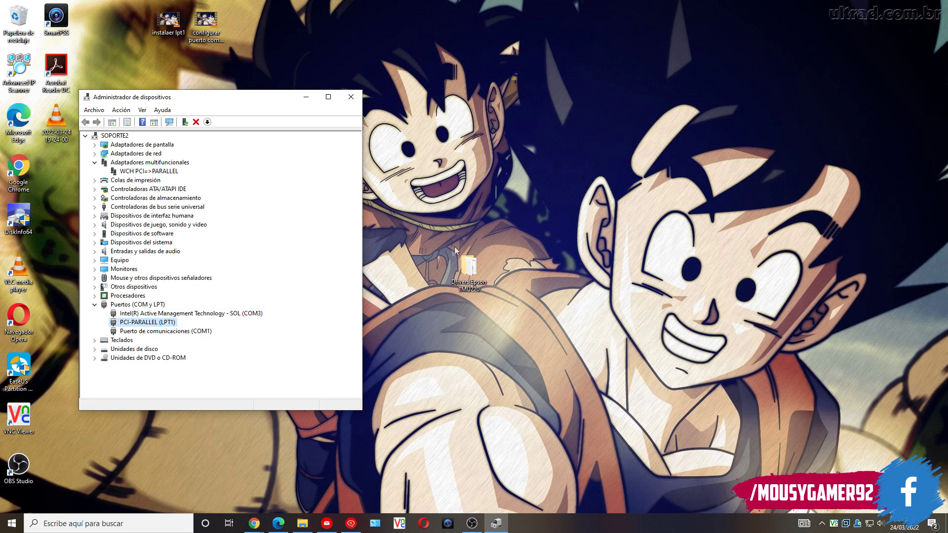
Step: Open the Drivers Epson TMU220 folder from the desktop, move its window aside and select the APD_412E installer
{"action": "left_click", "coordinate": [477, 267]}
{"action": "double_click", "coordinate": [482, 270]}
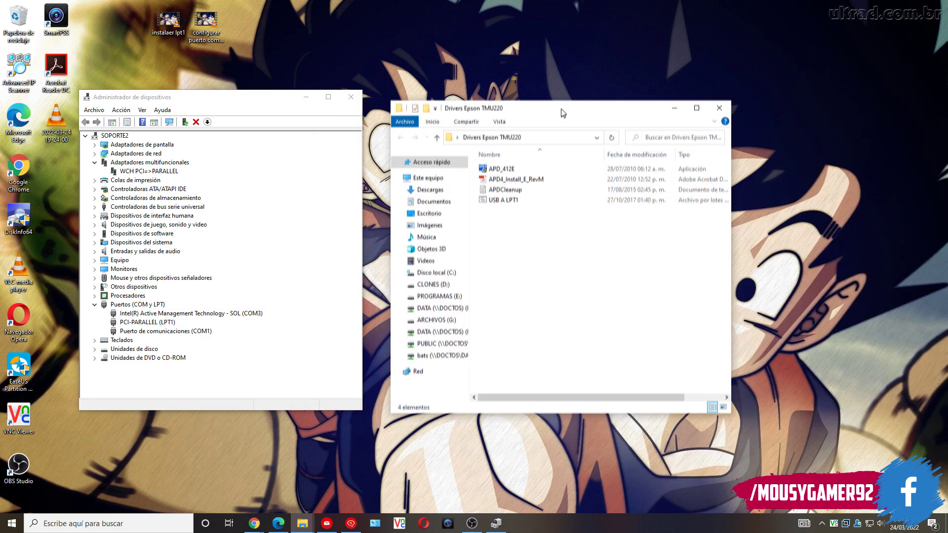
{"action": "left_click_drag", "start_coordinate": [561, 109], "coordinate": [680, 110]}
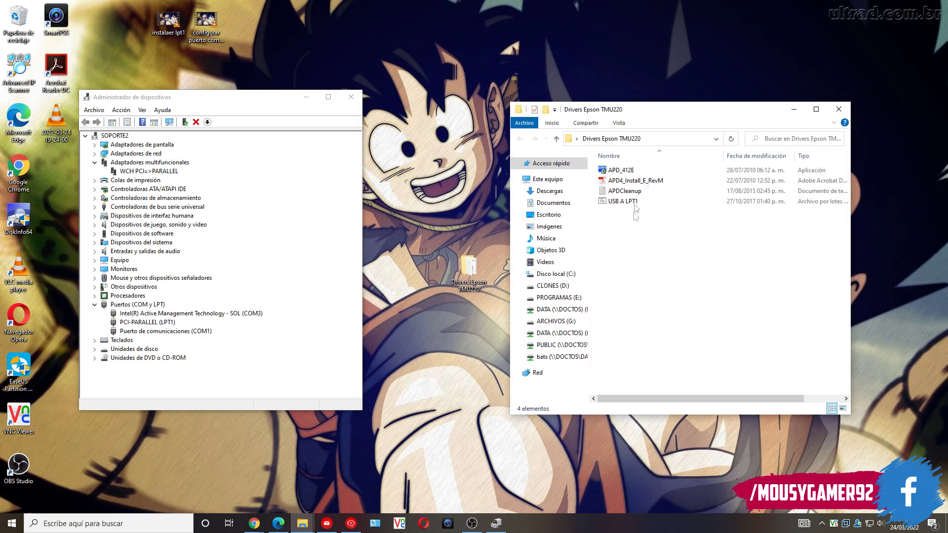
{"action": "left_click", "coordinate": [630, 171]}
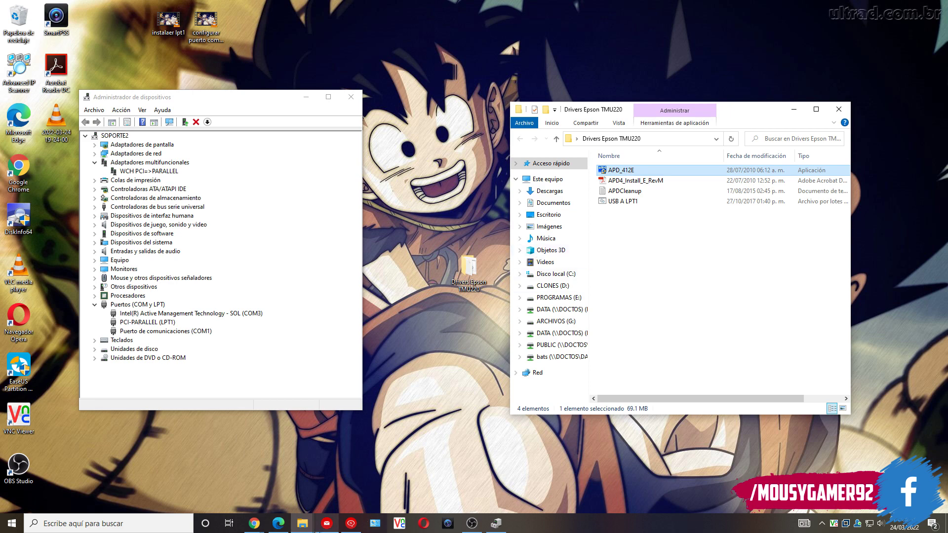
Step: Open Dispositivos e impresoras from the Control Panel, select the unspecified EPSON TM-P2.01 device and move the window beside Device Manager
{"action": "left_click", "coordinate": [375, 524]}
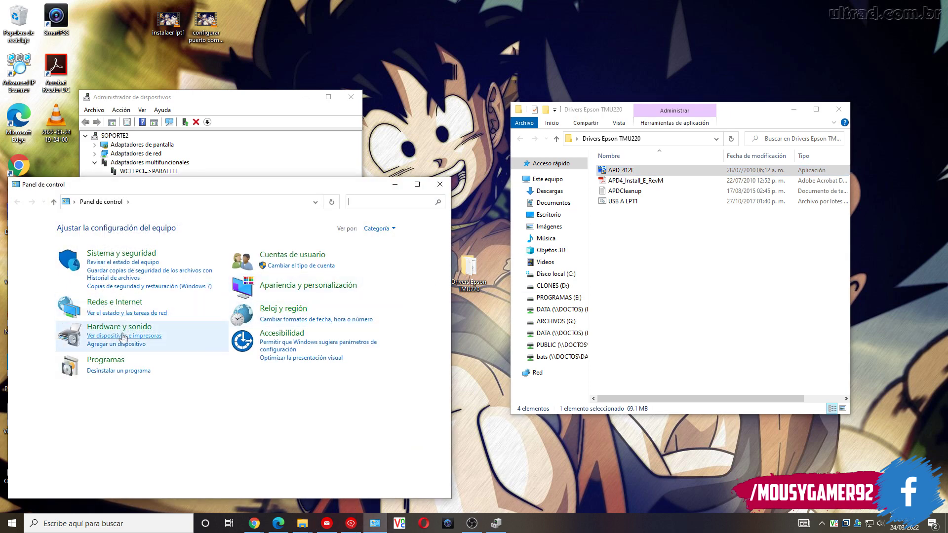
{"action": "left_click", "coordinate": [123, 336]}
{"action": "left_click_drag", "start_coordinate": [198, 192], "coordinate": [389, 165]}
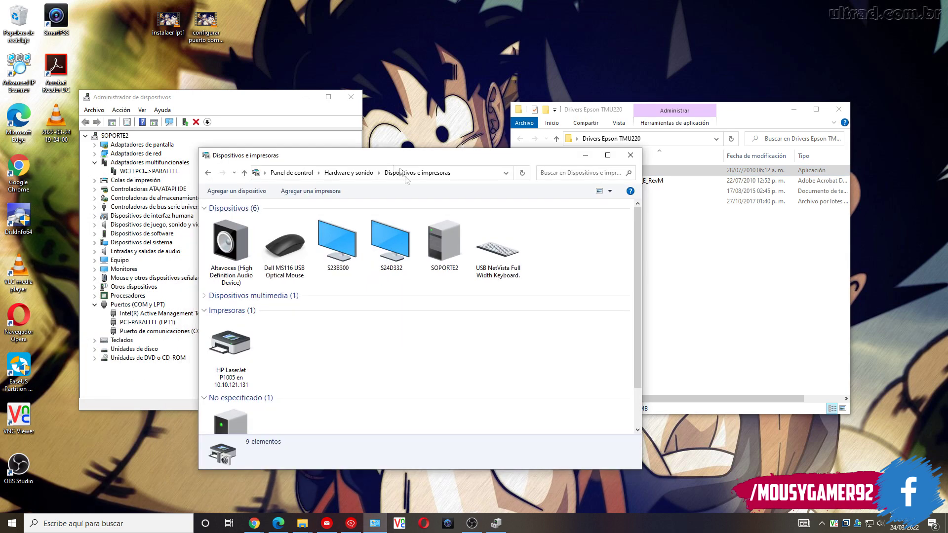
{"action": "scroll", "coordinate": [400, 321], "scroll_direction": "down", "scroll_amount": 1}
{"action": "left_click", "coordinate": [231, 401]}
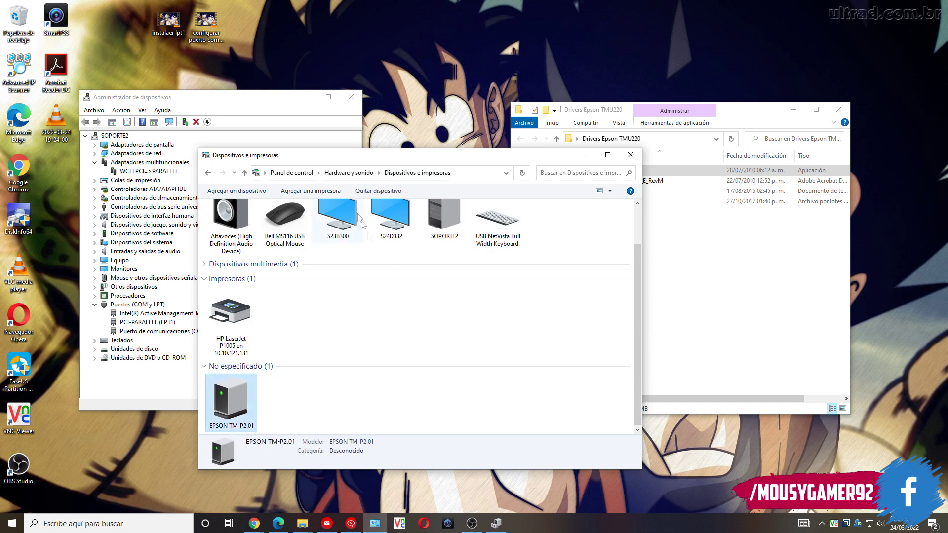
{"action": "left_click_drag", "start_coordinate": [339, 148], "coordinate": [574, 73]}
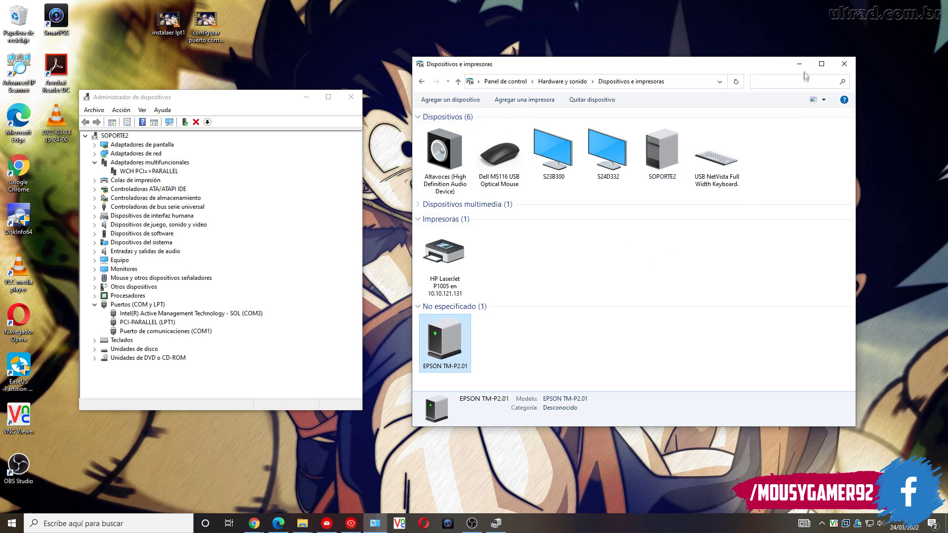
Step: Arrange the Dispositivos e impresoras window beside Device Manager and bring the Drivers Epson TMU220 folder to the front
{"action": "left_click", "coordinate": [496, 523]}
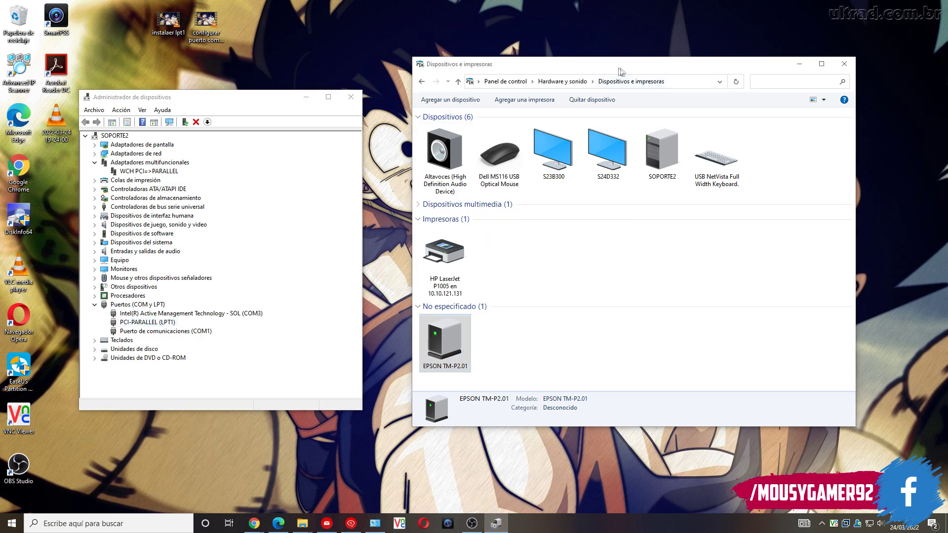
{"action": "left_click_drag", "start_coordinate": [622, 74], "coordinate": [684, 82]}
{"action": "mouse_move", "coordinate": [306, 522]}
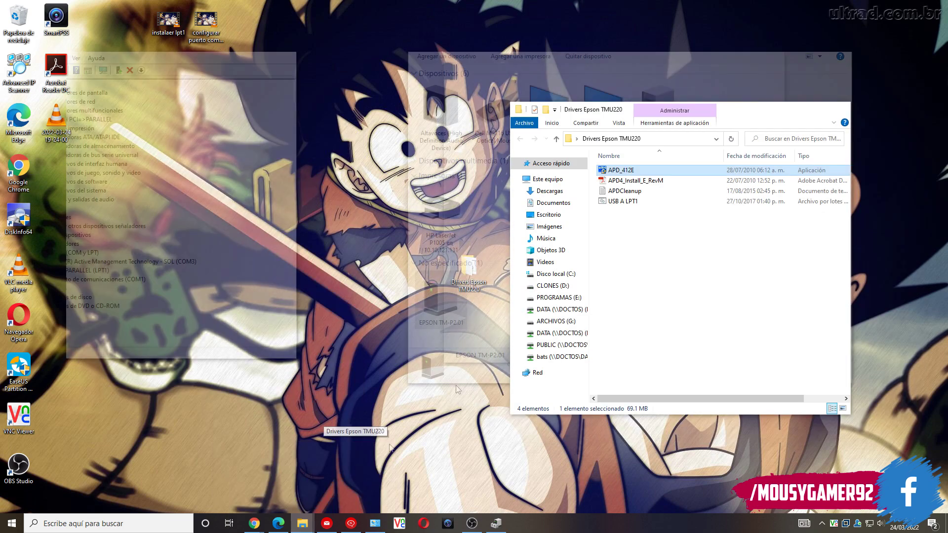
{"action": "left_click", "coordinate": [390, 447]}
{"action": "left_click_drag", "start_coordinate": [636, 110], "coordinate": [533, 117]}
{"action": "mouse_move", "coordinate": [303, 522]}
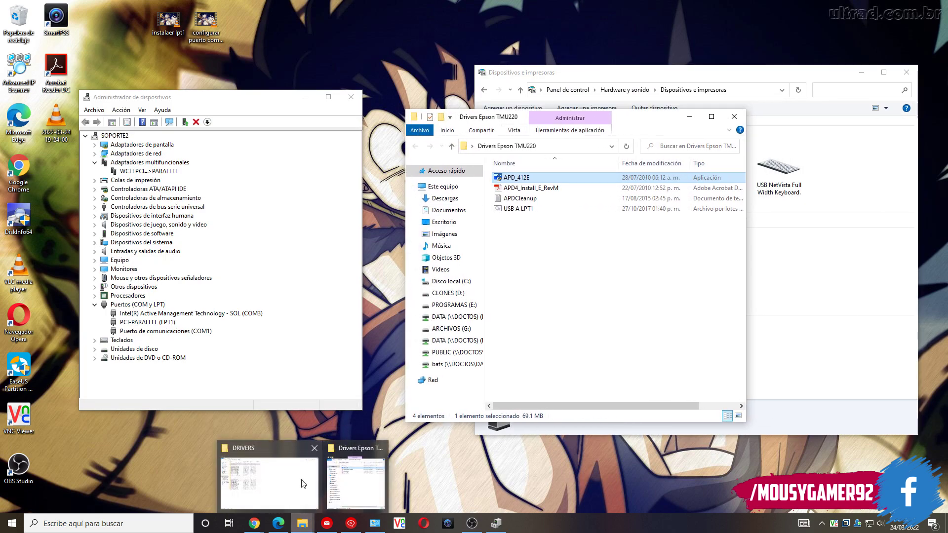
{"action": "mouse_move", "coordinate": [339, 454]}
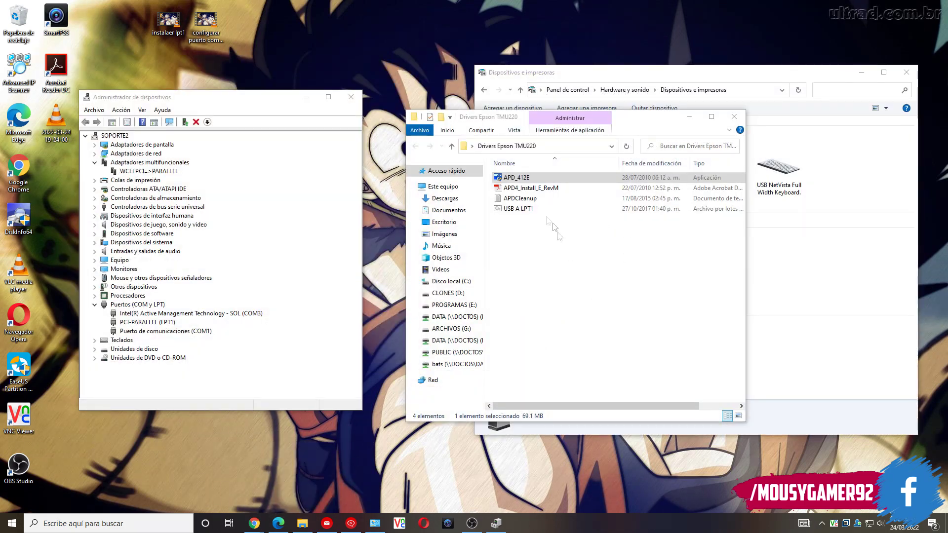
Step: Run the APD_412E installer with administrator permission and accept the EPSON Advanced Printer Driver 4 license agreement
{"action": "double_click", "coordinate": [548, 179]}
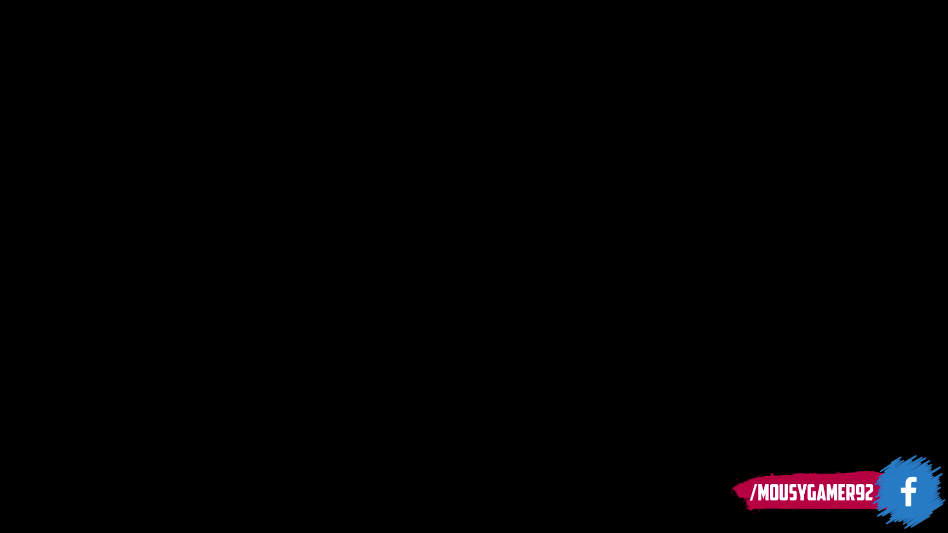
{"action": "key", "text": "alt+y"}
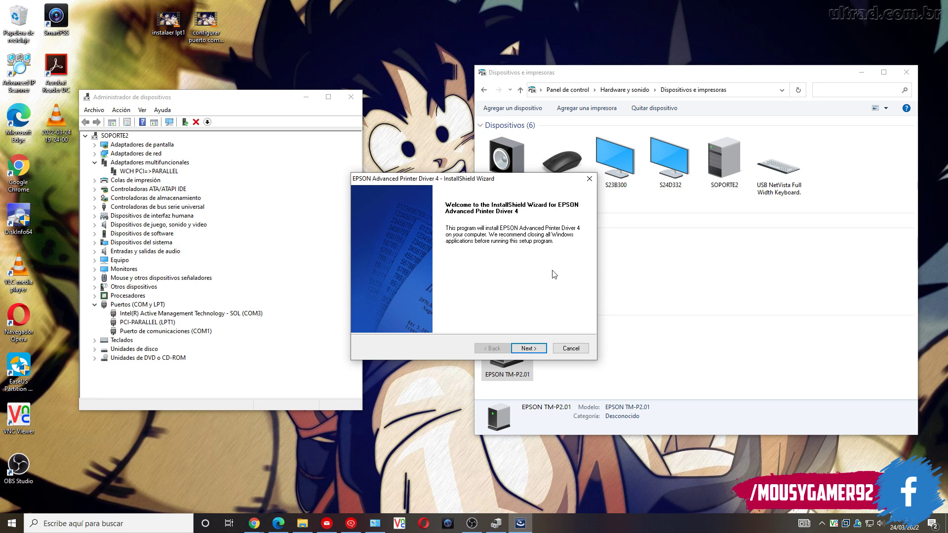
{"action": "left_click", "coordinate": [540, 352]}
{"action": "left_click", "coordinate": [414, 313]}
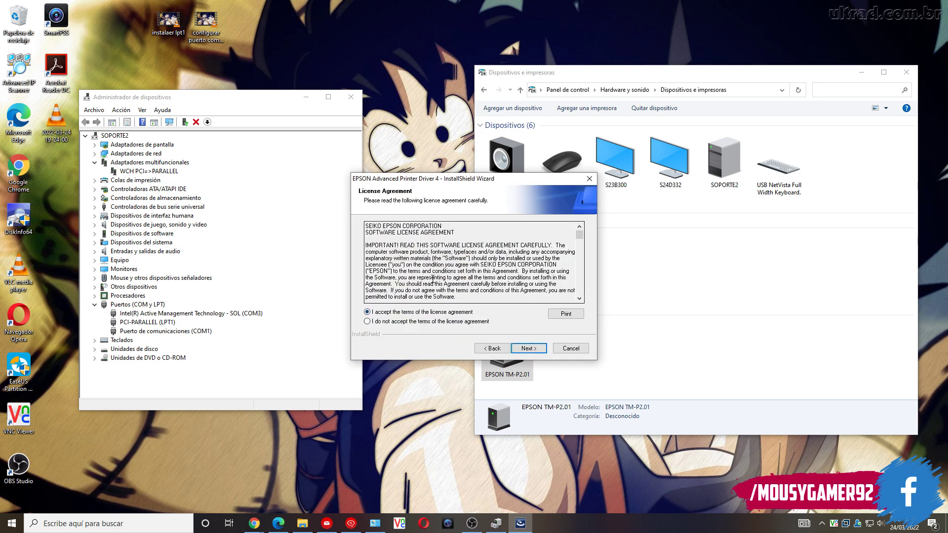
{"action": "left_click", "coordinate": [528, 348]}
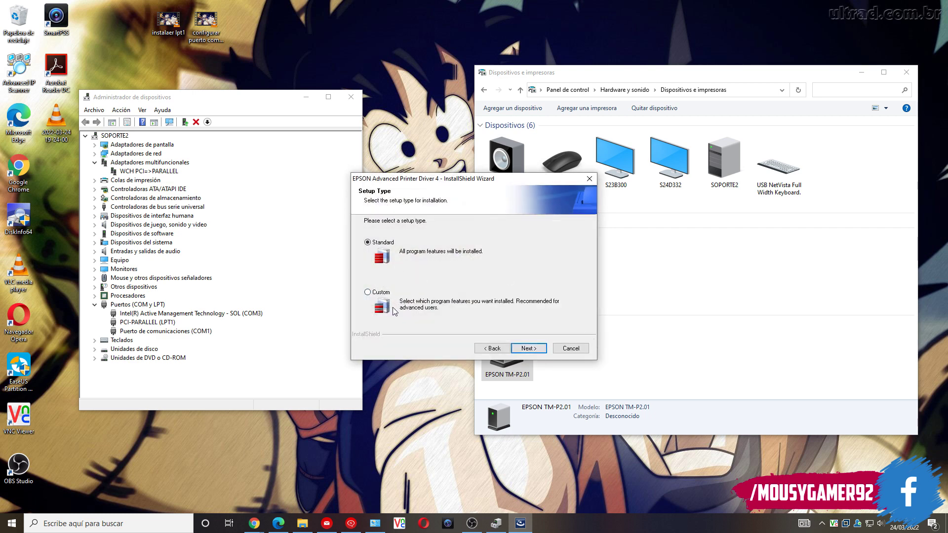
Step: Choose the Custom setup type and continue to the feature selection
{"action": "left_click", "coordinate": [381, 293]}
{"action": "left_click_drag", "start_coordinate": [446, 180], "coordinate": [735, 222]}
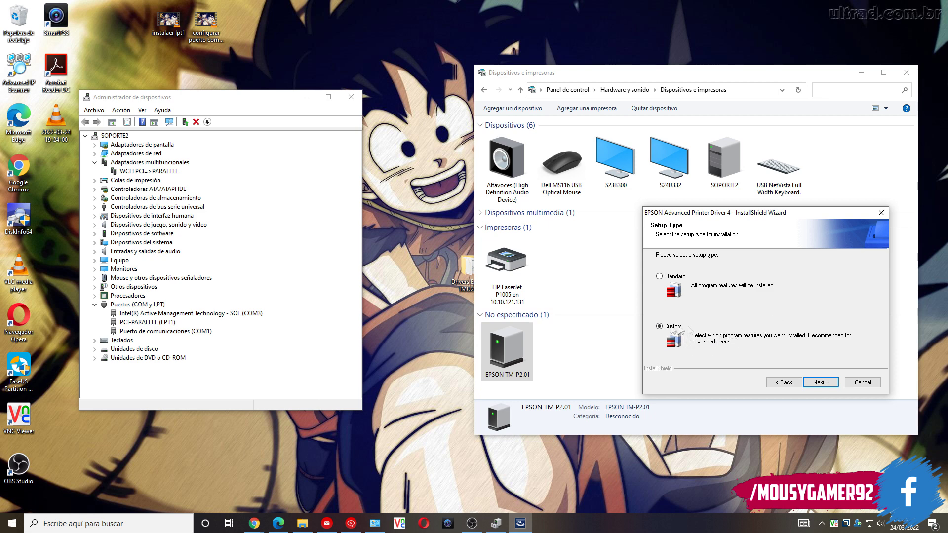
{"action": "left_click", "coordinate": [821, 382]}
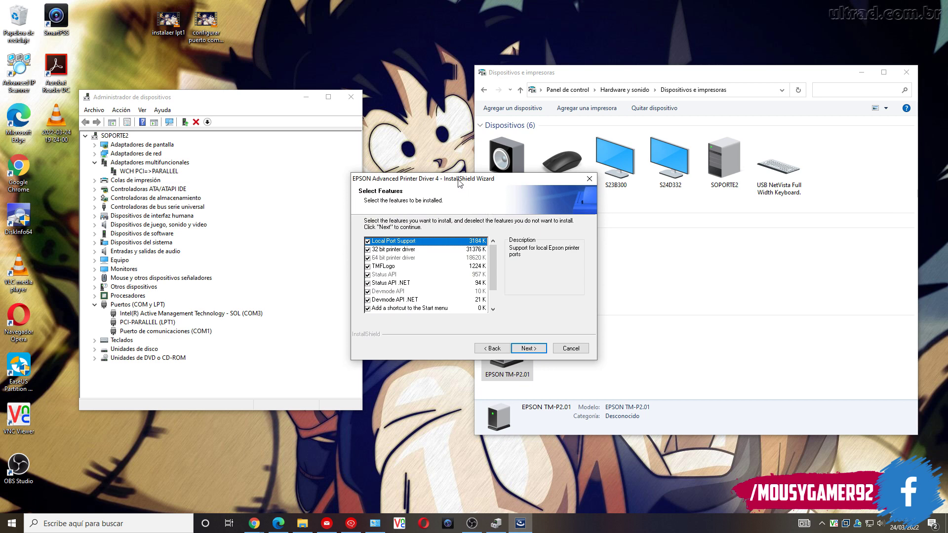
Step: Review the full list of installable features and continue with the default selection
{"action": "left_click_drag", "start_coordinate": [459, 184], "coordinate": [725, 233]}
{"action": "left_click_drag", "start_coordinate": [759, 314], "coordinate": [752, 346]}
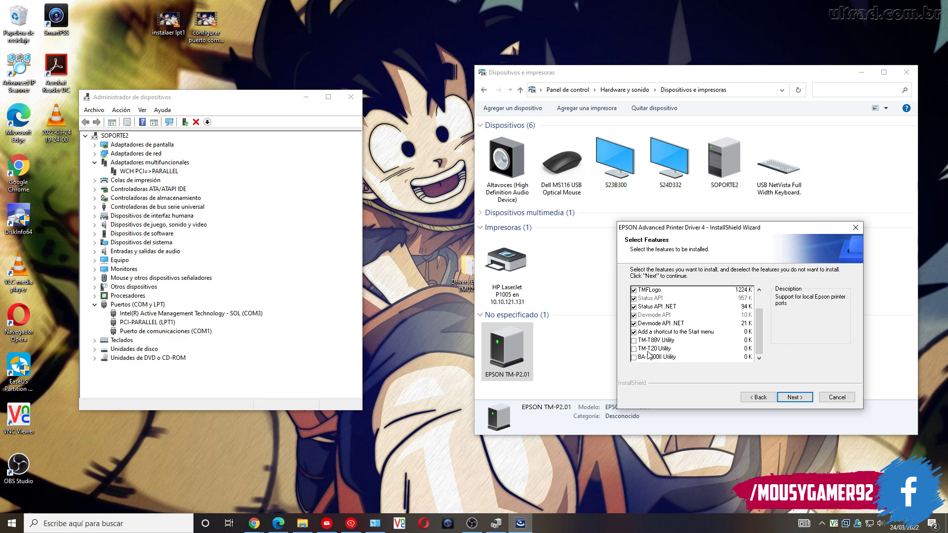
{"action": "left_click_drag", "start_coordinate": [762, 343], "coordinate": [761, 298]}
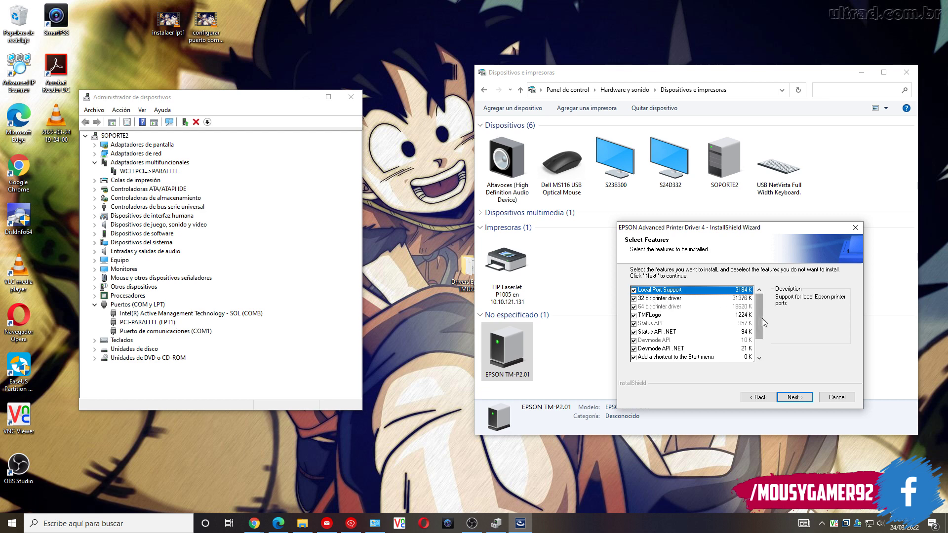
{"action": "mouse_move", "coordinate": [757, 324]}
{"action": "left_mouse_down"}
{"action": "mouse_move", "coordinate": [753, 343]}
{"action": "mouse_move", "coordinate": [759, 321]}
{"action": "left_mouse_up"}
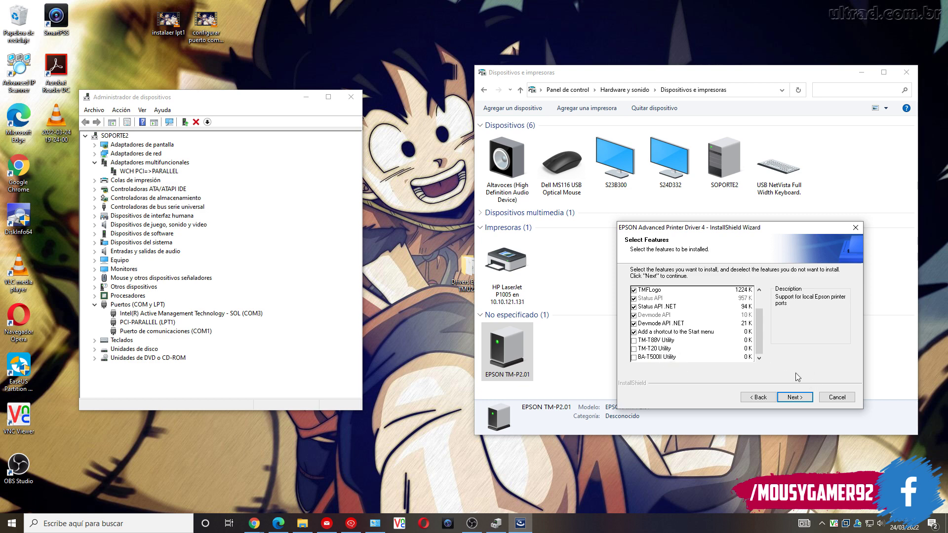
{"action": "left_click_drag", "start_coordinate": [762, 324], "coordinate": [769, 286]}
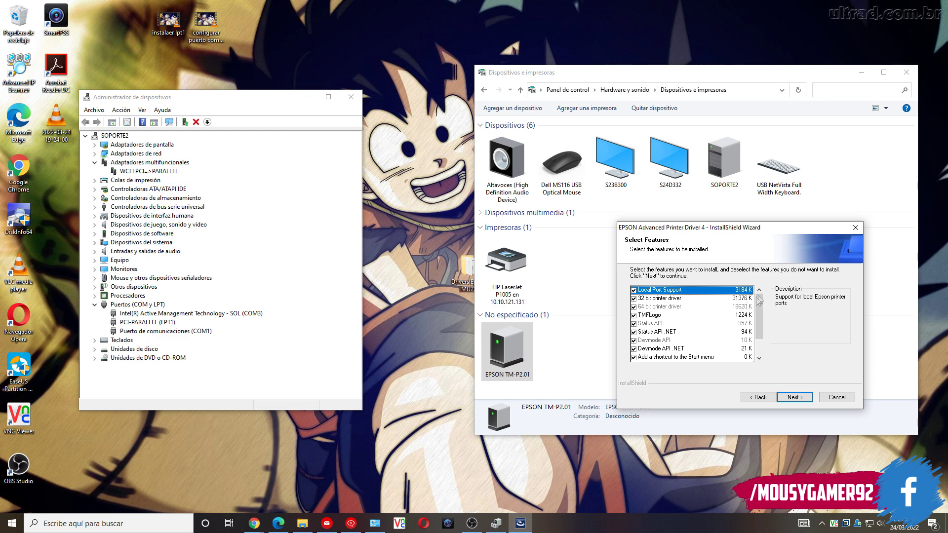
{"action": "left_click", "coordinate": [797, 398]}
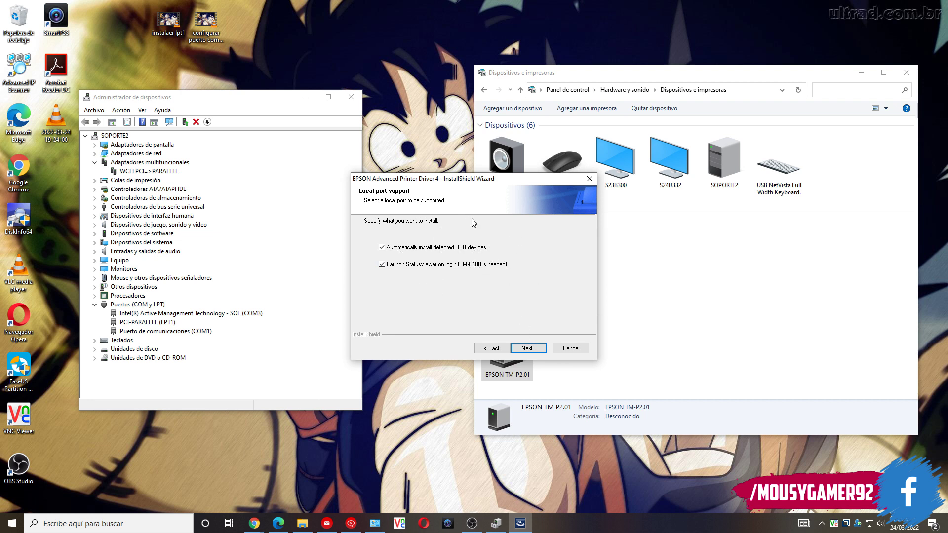
Step: Accept the default local port support options and open the Add Printer settings from the printer configuration
{"action": "left_click", "coordinate": [528, 348]}
{"action": "left_click_drag", "start_coordinate": [481, 184], "coordinate": [721, 234]}
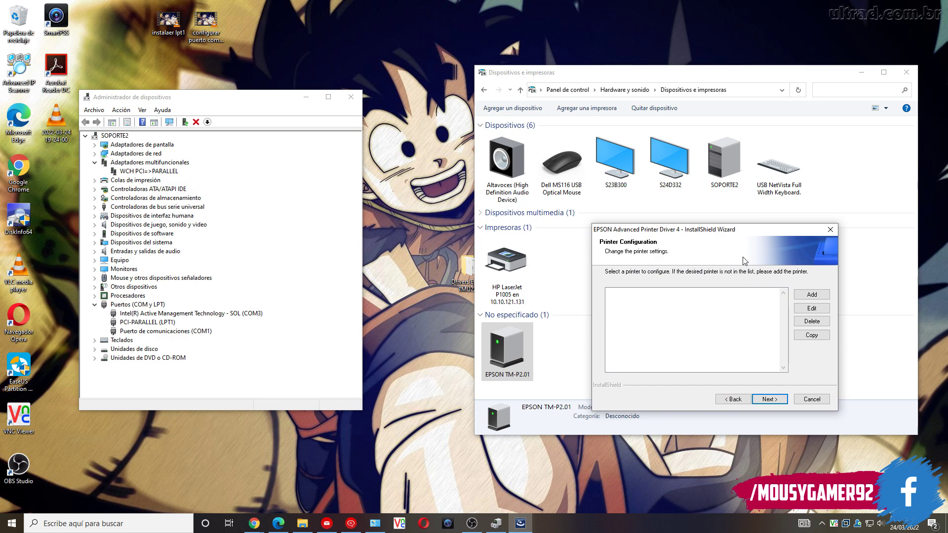
{"action": "left_click_drag", "start_coordinate": [699, 233], "coordinate": [666, 221]}
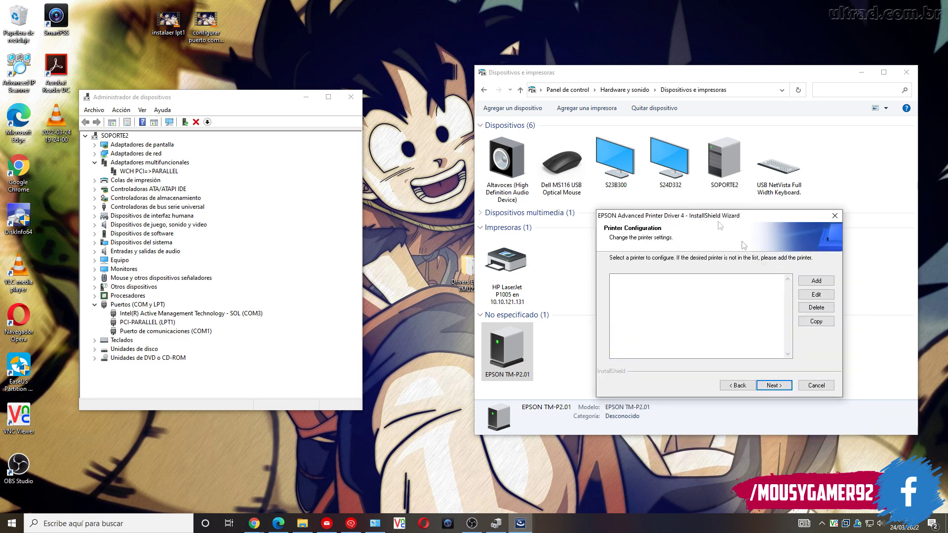
{"action": "left_click", "coordinate": [815, 281]}
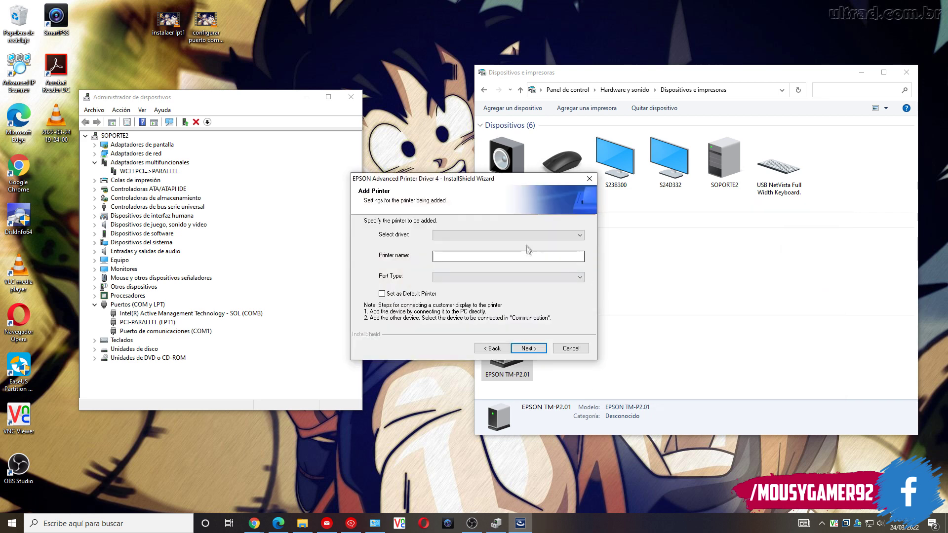
Step: Look through the available drivers and select EPSON TM-U220 Receipt as the driver for the new printer
{"action": "left_click", "coordinate": [562, 235]}
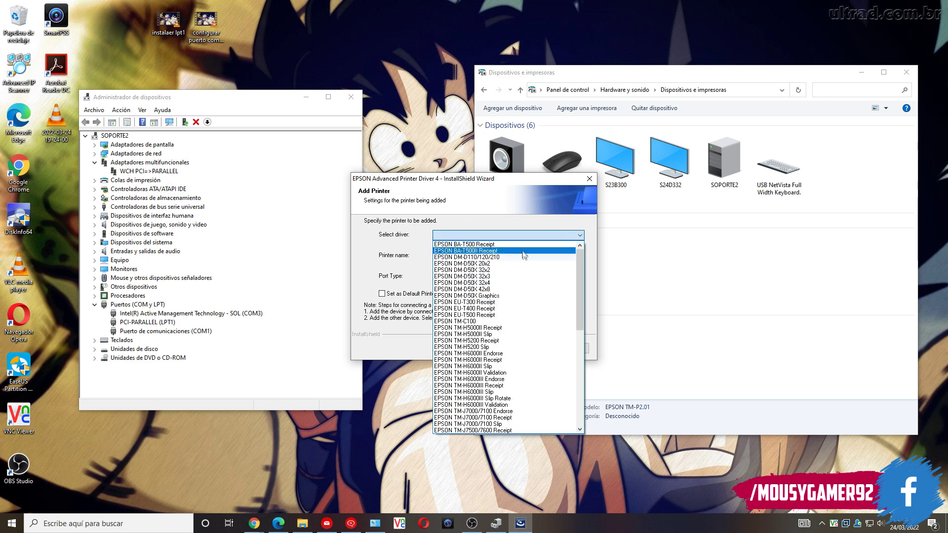
{"action": "scroll", "coordinate": [488, 386], "scroll_direction": "down", "scroll_amount": 5}
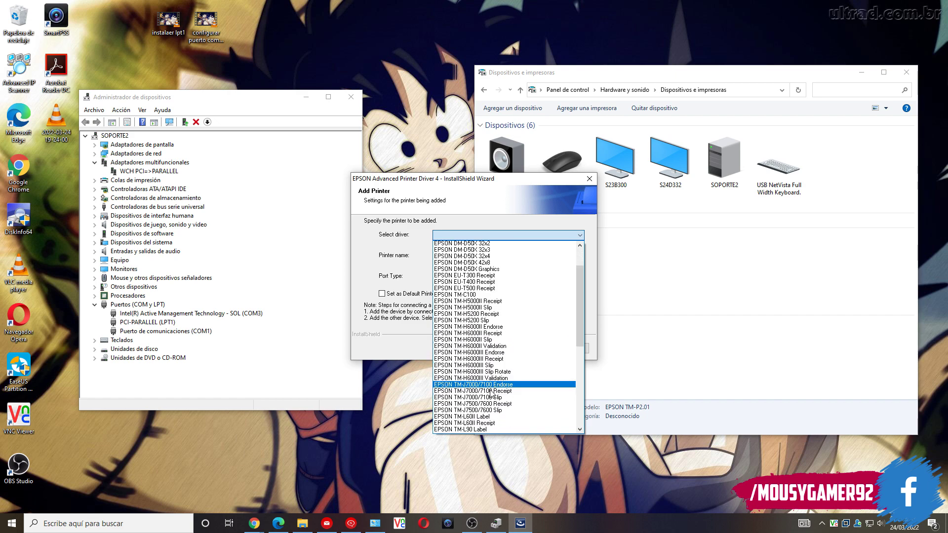
{"action": "scroll", "coordinate": [495, 397], "scroll_direction": "down", "scroll_amount": 7}
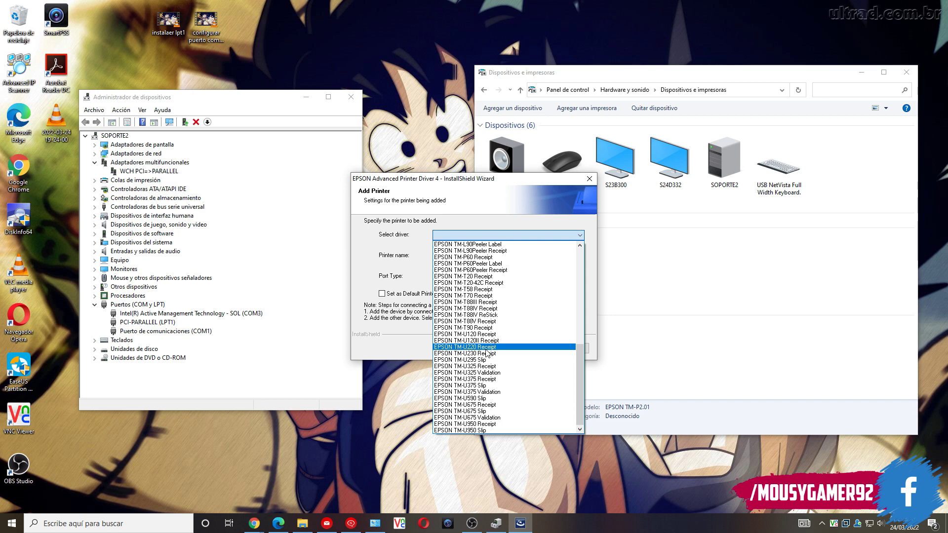
{"action": "scroll", "coordinate": [494, 359], "scroll_direction": "up", "scroll_amount": 5}
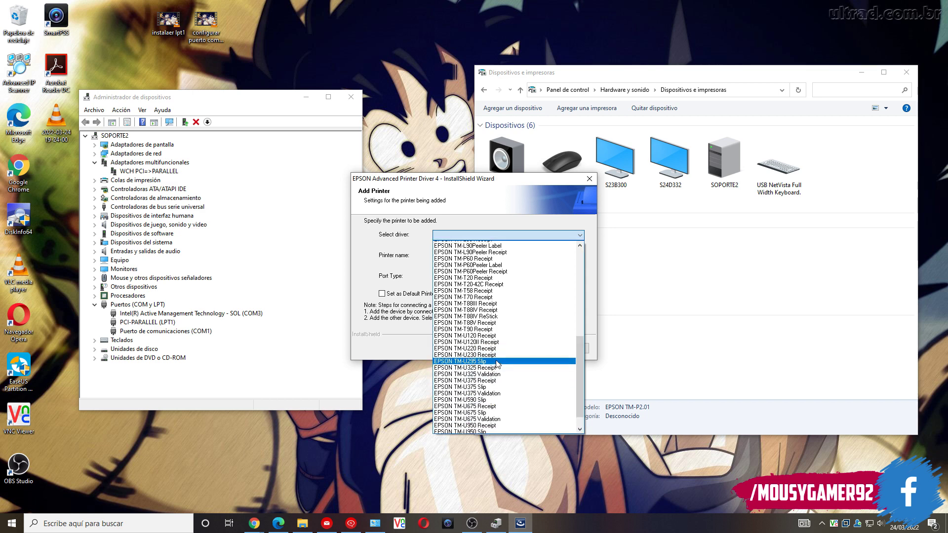
{"action": "scroll", "coordinate": [498, 361], "scroll_direction": "up", "scroll_amount": 7}
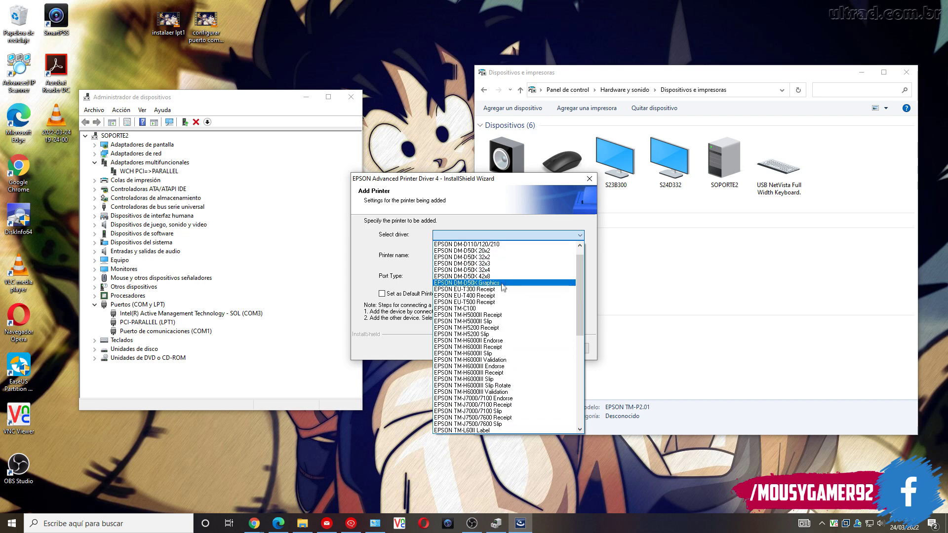
{"action": "scroll", "coordinate": [503, 288], "scroll_direction": "down", "scroll_amount": 7}
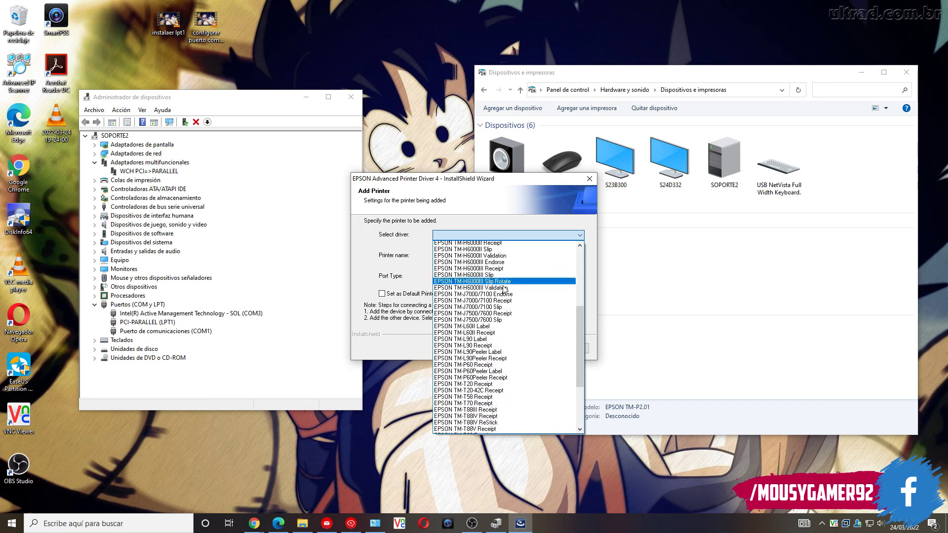
{"action": "scroll", "coordinate": [503, 289], "scroll_direction": "down", "scroll_amount": 4}
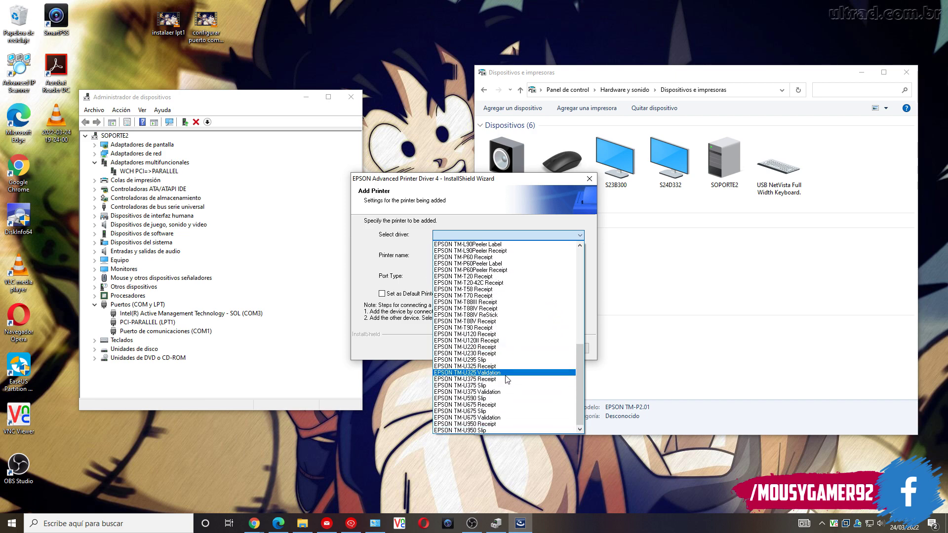
{"action": "scroll", "coordinate": [507, 379], "scroll_direction": "up", "scroll_amount": 3}
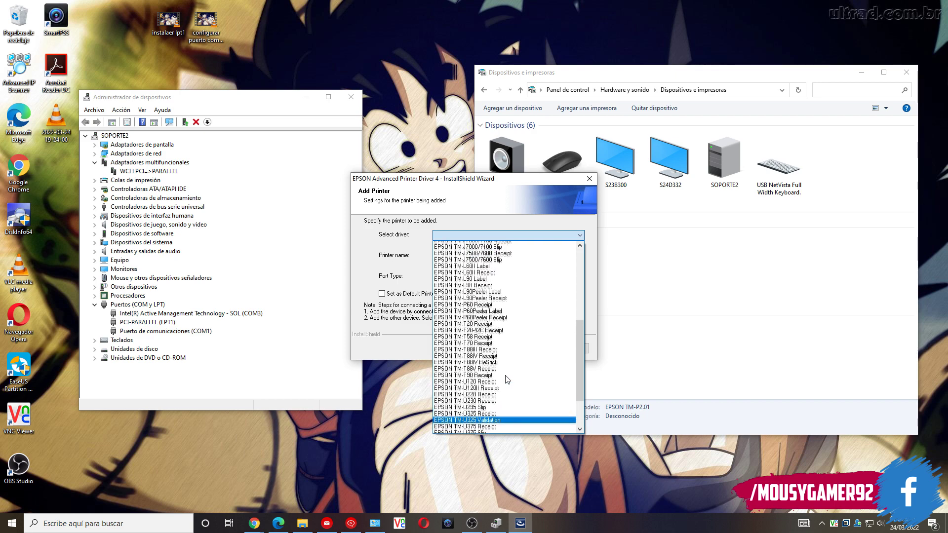
{"action": "scroll", "coordinate": [508, 379], "scroll_direction": "up", "scroll_amount": 6}
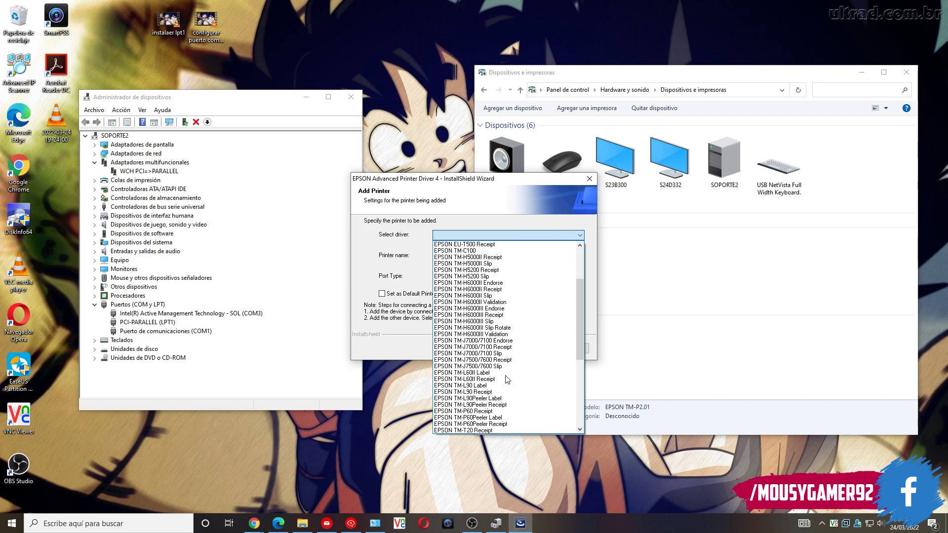
{"action": "scroll", "coordinate": [507, 380], "scroll_direction": "up", "scroll_amount": 3}
{"action": "scroll", "coordinate": [507, 379], "scroll_direction": "down", "scroll_amount": 12}
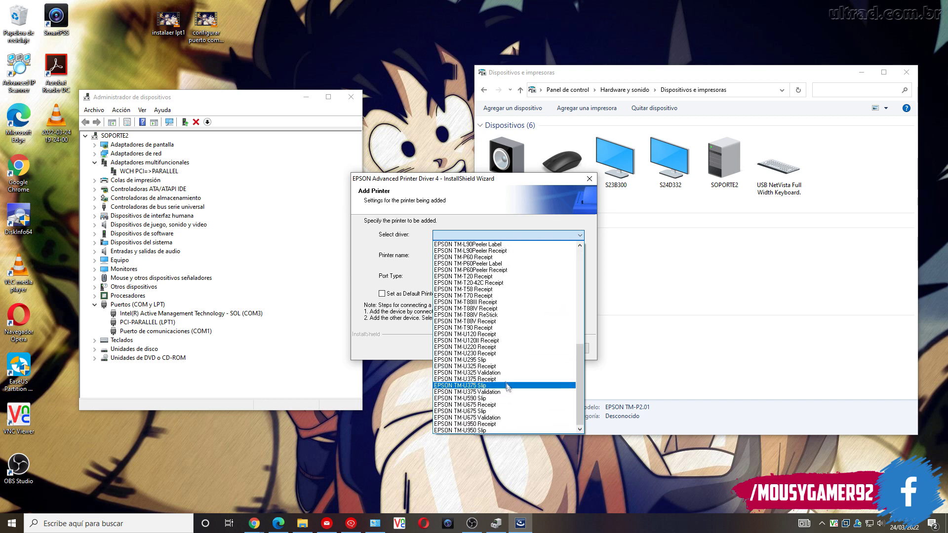
{"action": "left_click", "coordinate": [493, 347]}
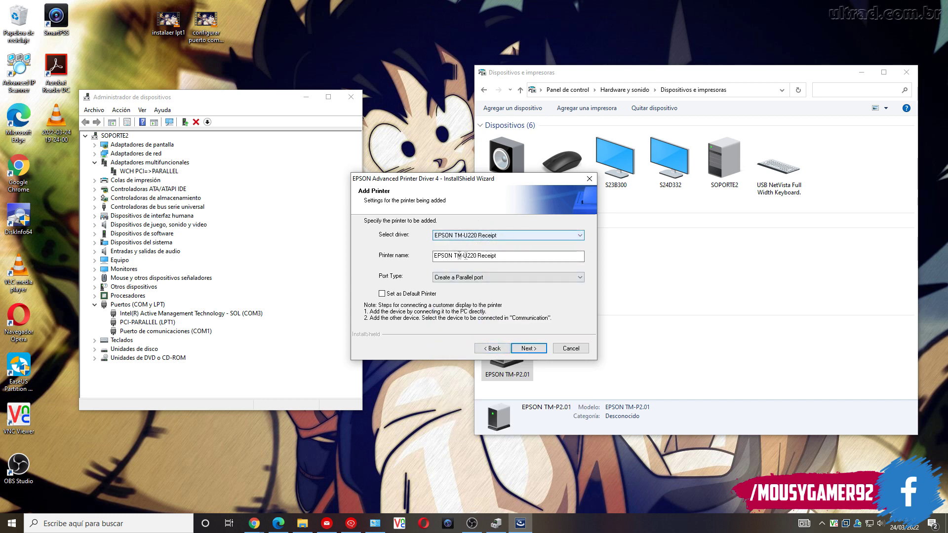
Step: Name the new printer TICKETS and set its port type to Create a Parallel port
{"action": "key", "text": "Tab"}
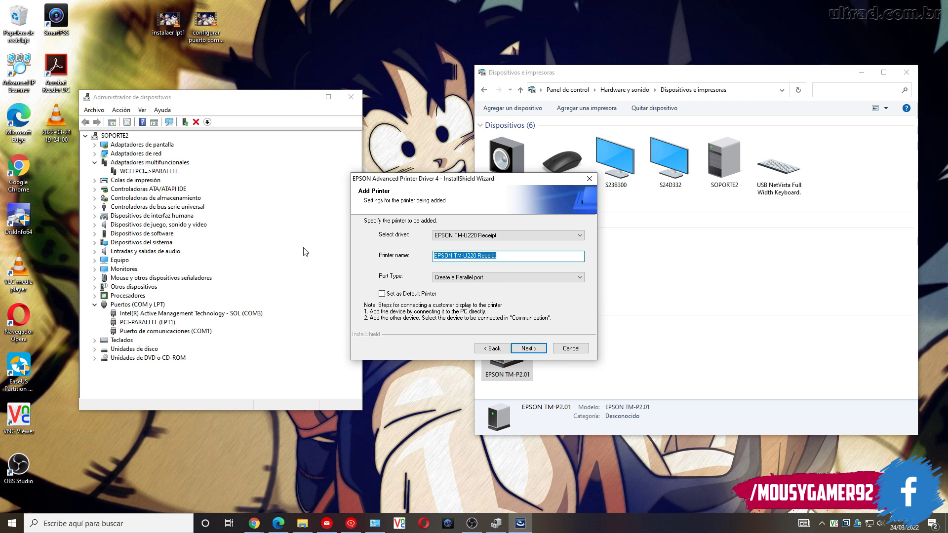
{"action": "type", "text": "TICKETS"}
{"action": "left_click", "coordinate": [464, 281]}
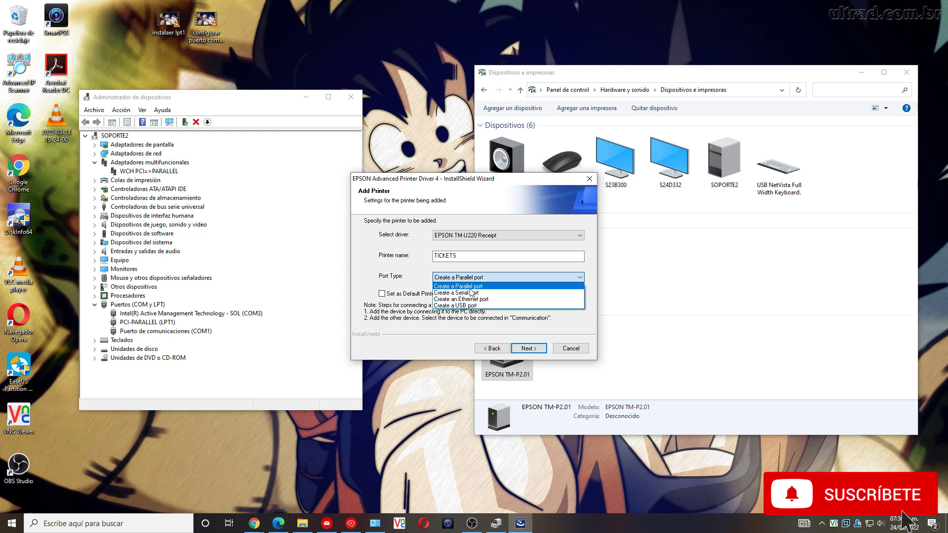
{"action": "left_click", "coordinate": [470, 289]}
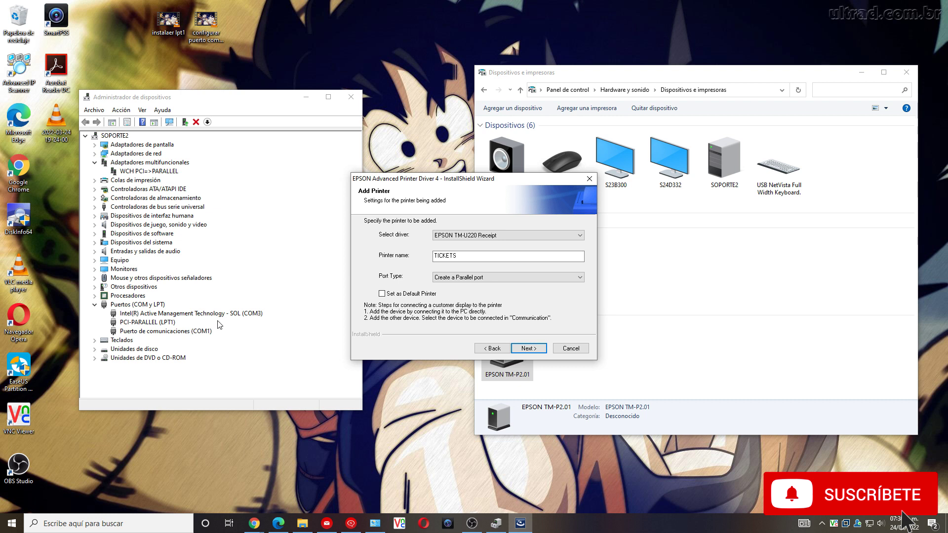
{"action": "left_click", "coordinate": [459, 277]}
{"action": "left_click", "coordinate": [447, 303]}
{"action": "left_click", "coordinate": [468, 277]}
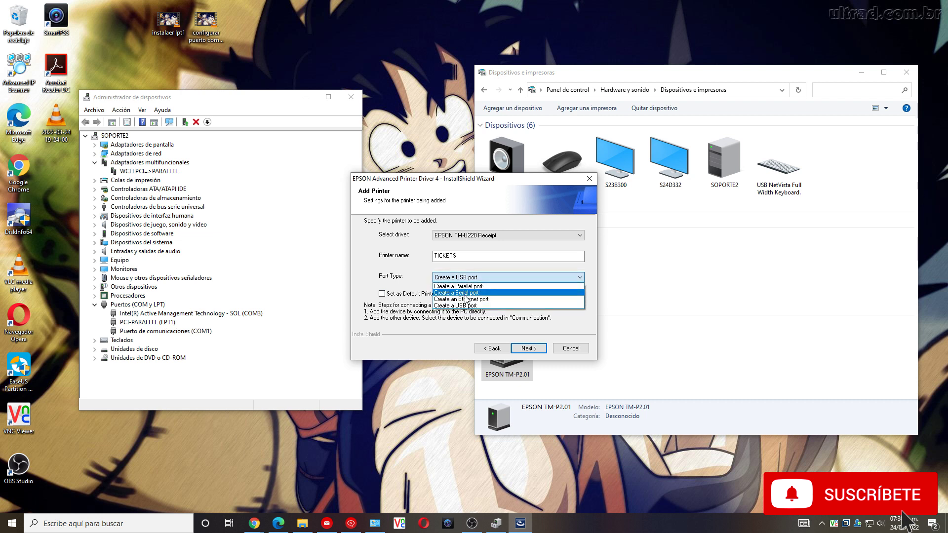
{"action": "left_click", "coordinate": [468, 297]}
{"action": "left_click", "coordinate": [464, 278]}
{"action": "left_click", "coordinate": [432, 292]}
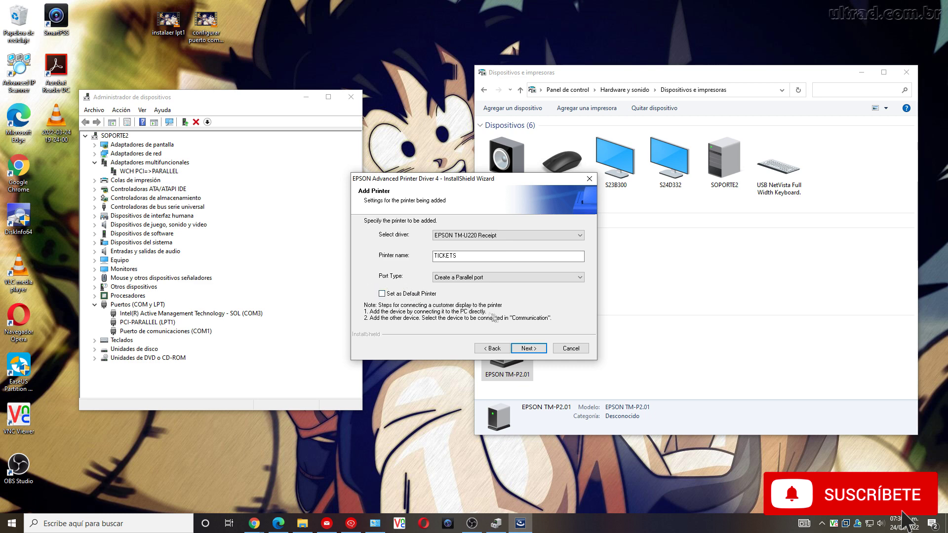
Step: Continue to the parallel port settings and assign LPT1 to the TICKETS printer
{"action": "left_click", "coordinate": [532, 349]}
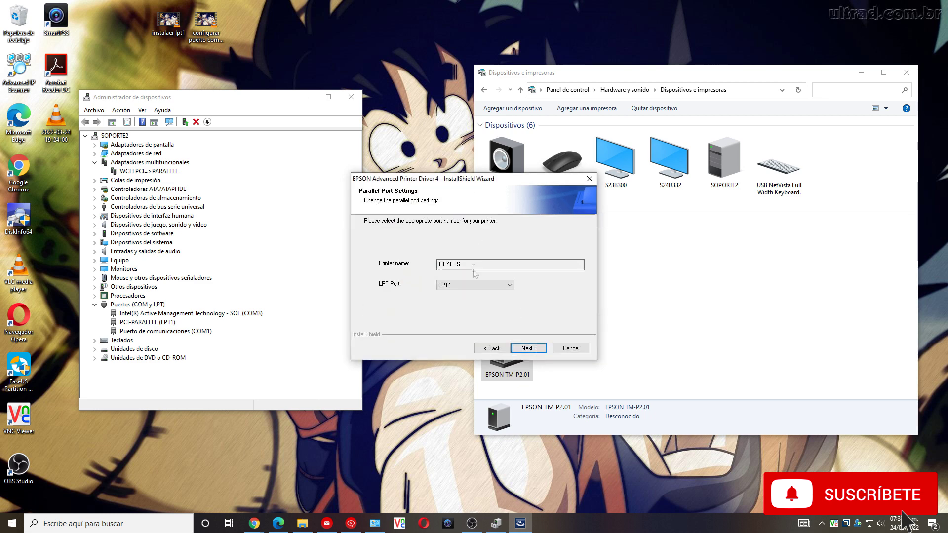
{"action": "left_click", "coordinate": [508, 285]}
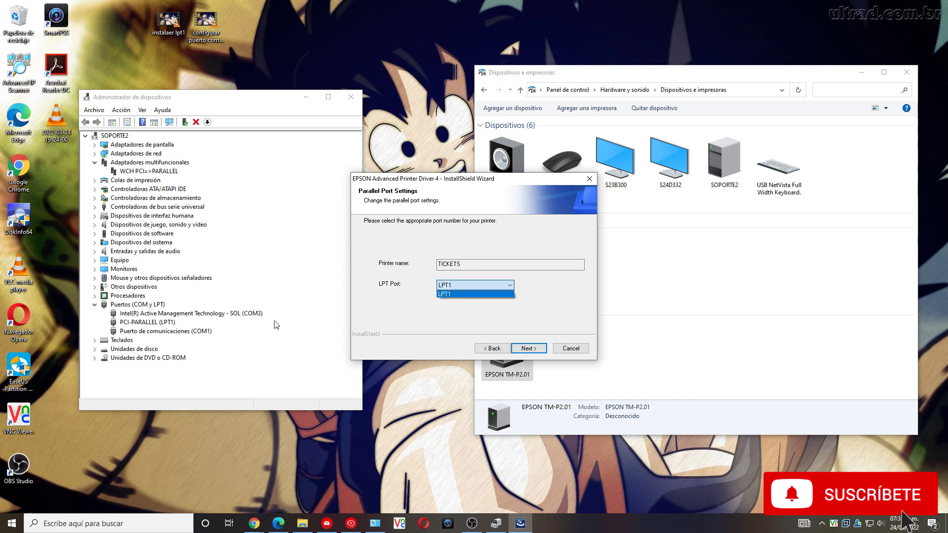
{"action": "left_click", "coordinate": [454, 294]}
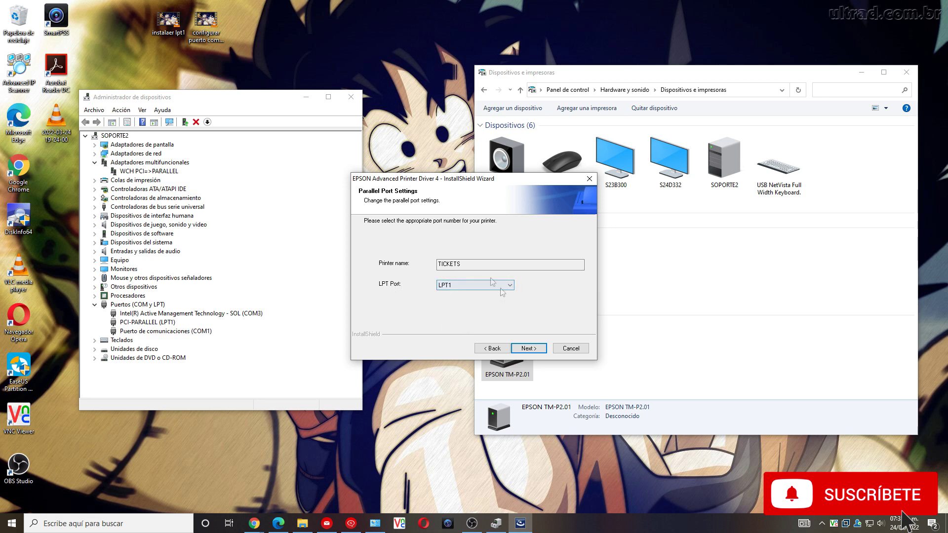
{"action": "left_click", "coordinate": [528, 348]}
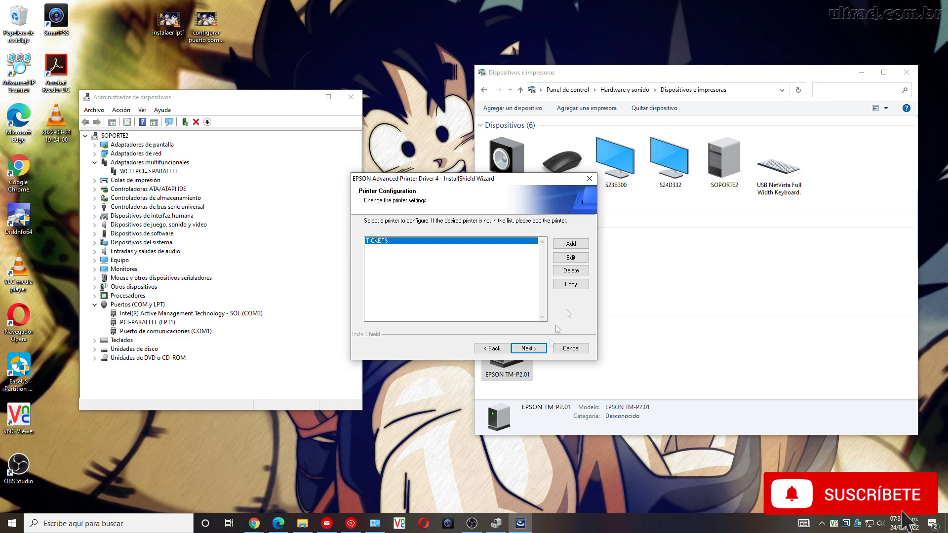
Step: Accept the printer configuration, review the printer and port entries in the settings summary, and start the installation
{"action": "left_click", "coordinate": [523, 346]}
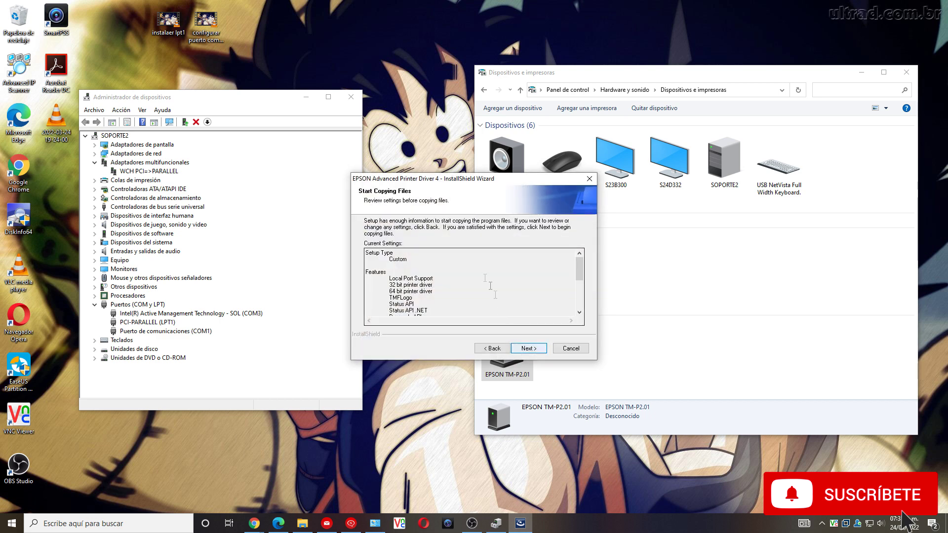
{"action": "left_click_drag", "start_coordinate": [578, 269], "coordinate": [488, 298]}
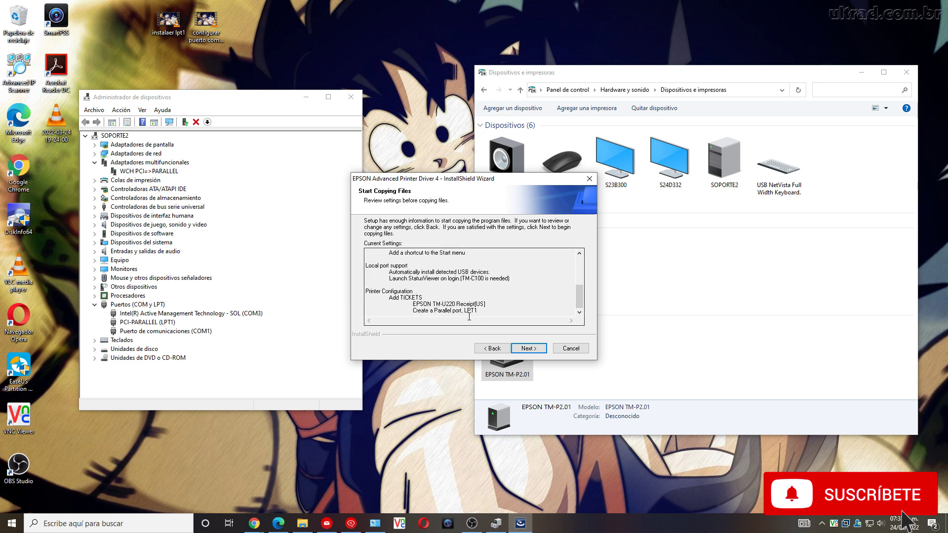
{"action": "left_click_drag", "start_coordinate": [478, 310], "coordinate": [413, 312]}
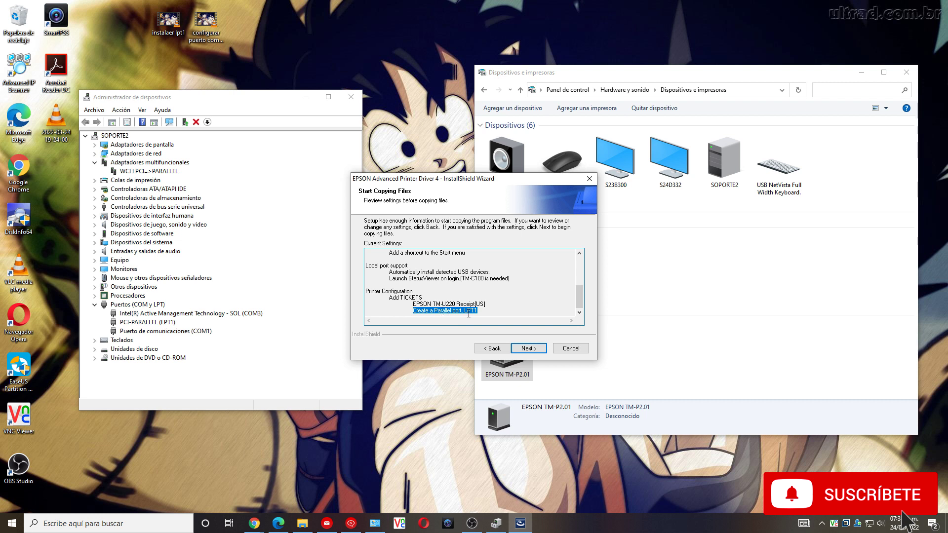
{"action": "mouse_move", "coordinate": [477, 310]}
{"action": "left_mouse_down"}
{"action": "mouse_move", "coordinate": [486, 305]}
{"action": "mouse_move", "coordinate": [472, 305]}
{"action": "left_mouse_up"}
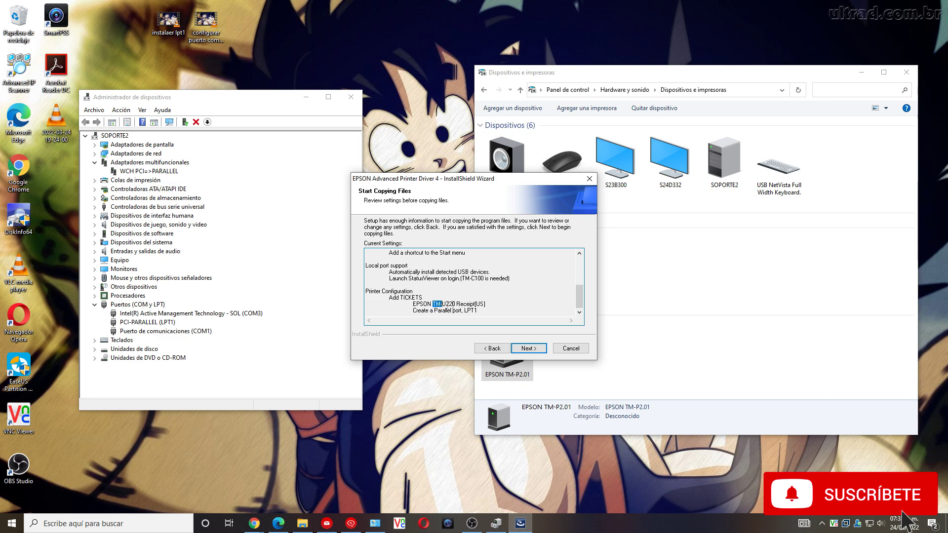
{"action": "left_click", "coordinate": [532, 348]}
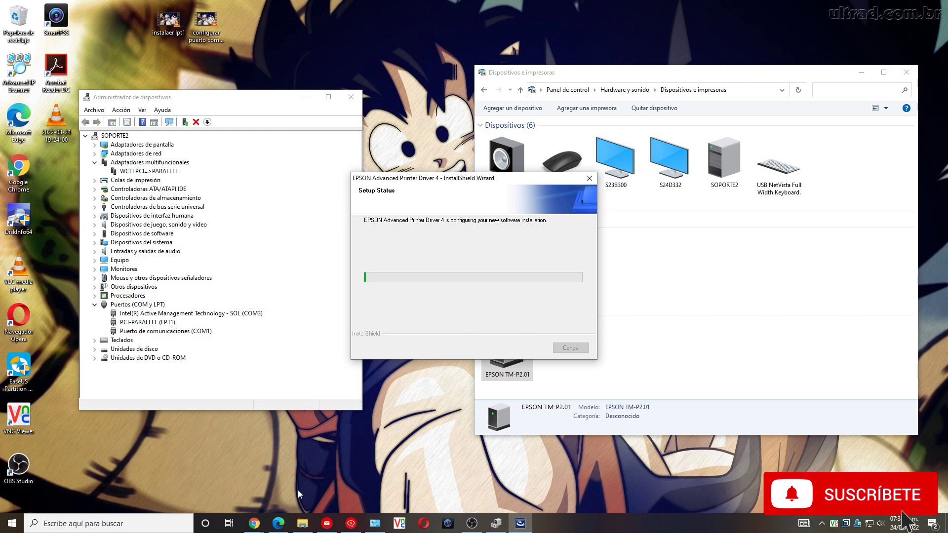
Step: Switch to the YouTube window in Chrome and look through the MousyGamer92 channel's uploaded videos
{"action": "mouse_move", "coordinate": [254, 523]}
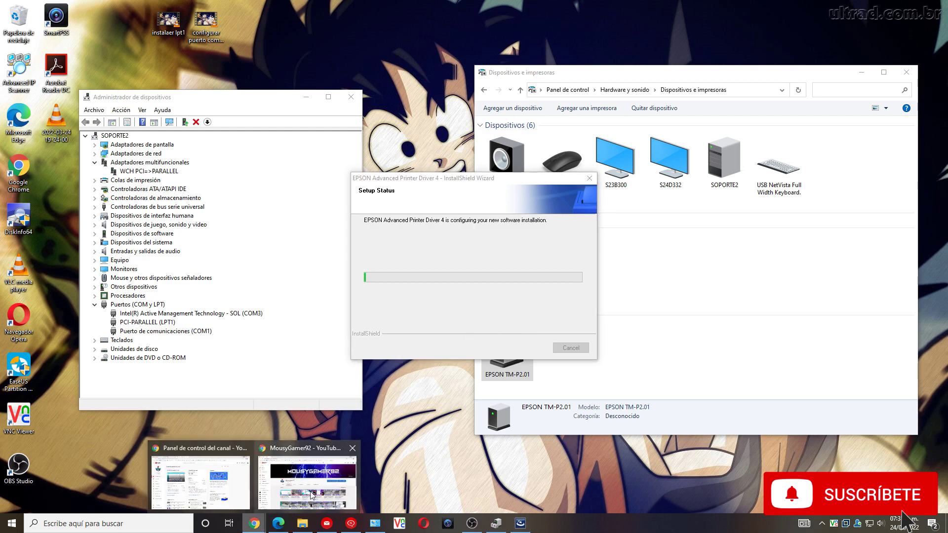
{"action": "left_click", "coordinate": [313, 494]}
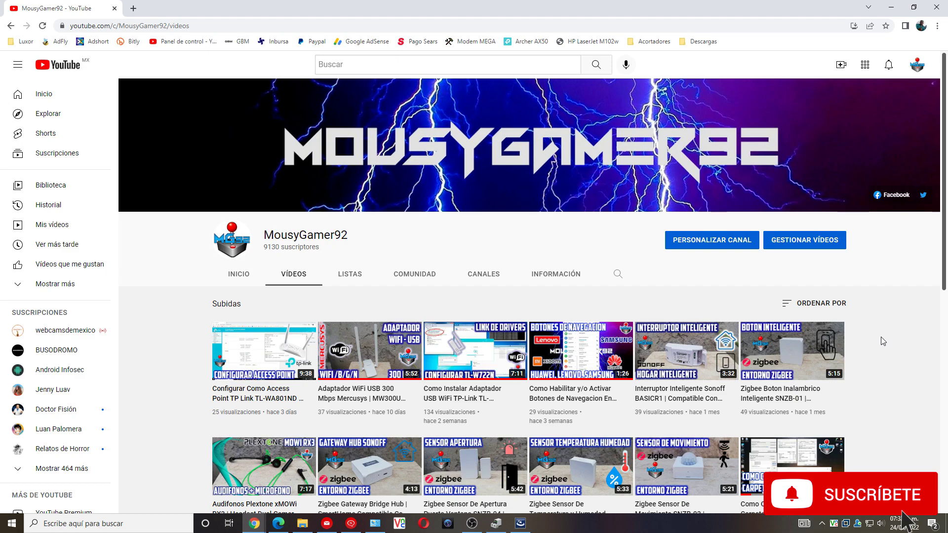
{"action": "scroll", "coordinate": [881, 337], "scroll_direction": "down", "scroll_amount": 1}
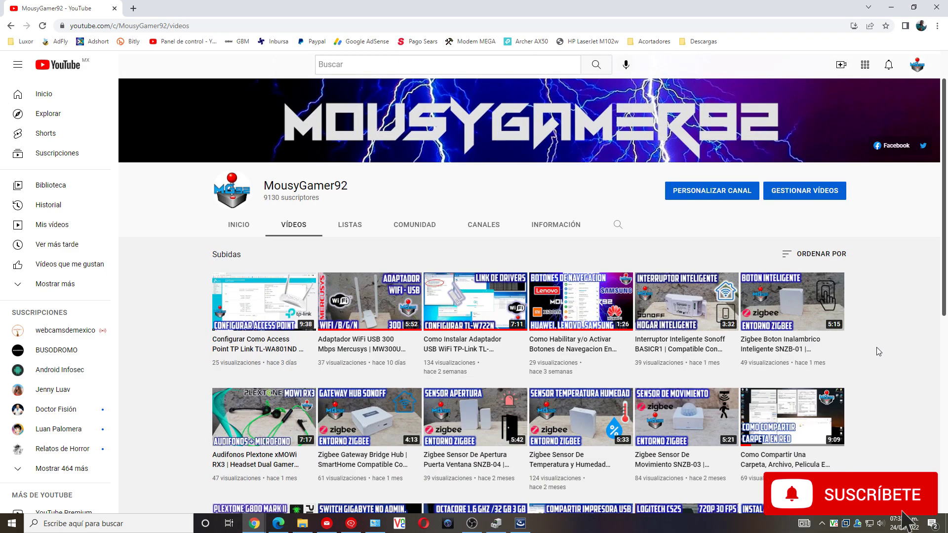
{"action": "scroll", "coordinate": [878, 352], "scroll_direction": "down", "scroll_amount": 1}
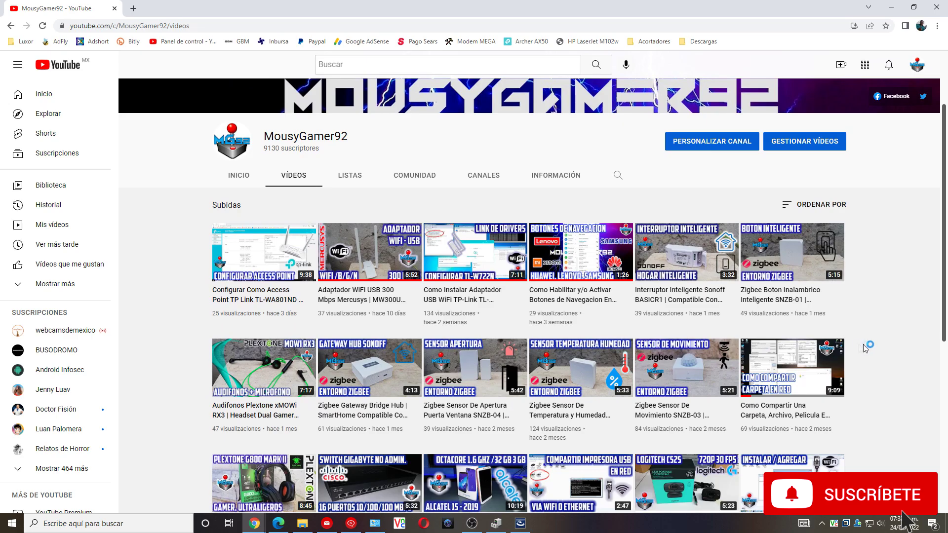
{"action": "scroll", "coordinate": [871, 349], "scroll_direction": "down", "scroll_amount": 4}
{"action": "scroll", "coordinate": [865, 348], "scroll_direction": "up", "scroll_amount": 5}
{"action": "scroll", "coordinate": [865, 349], "scroll_direction": "down", "scroll_amount": 4}
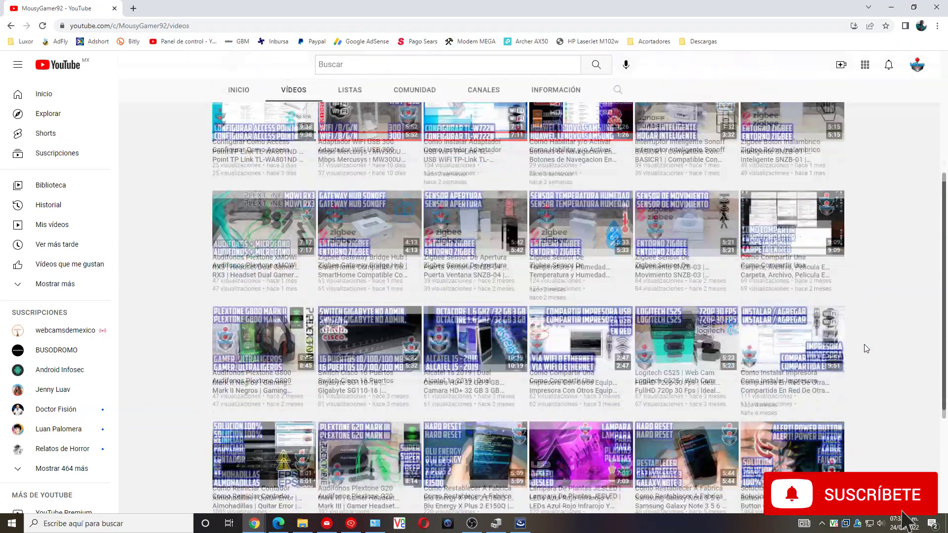
{"action": "scroll", "coordinate": [866, 344], "scroll_direction": "up", "scroll_amount": 5}
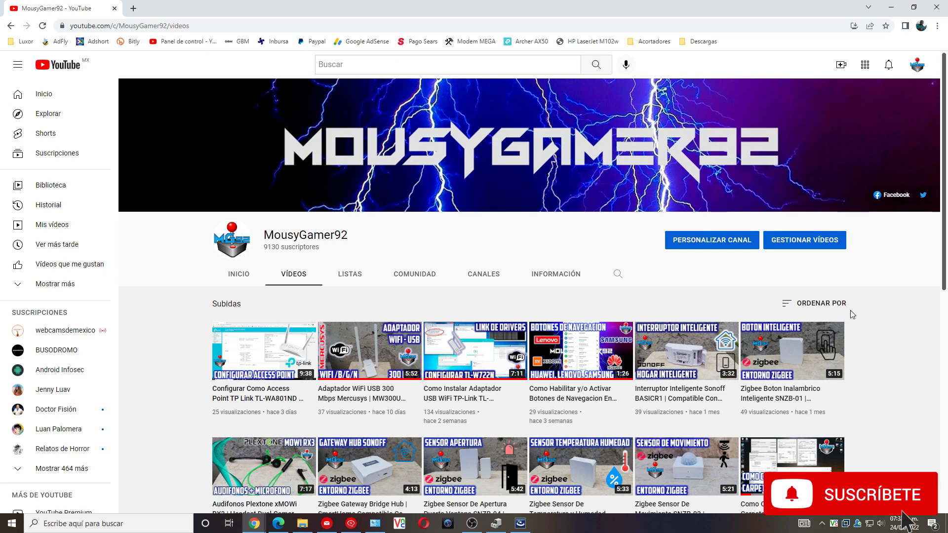
{"action": "scroll", "coordinate": [850, 310], "scroll_direction": "down", "scroll_amount": 5}
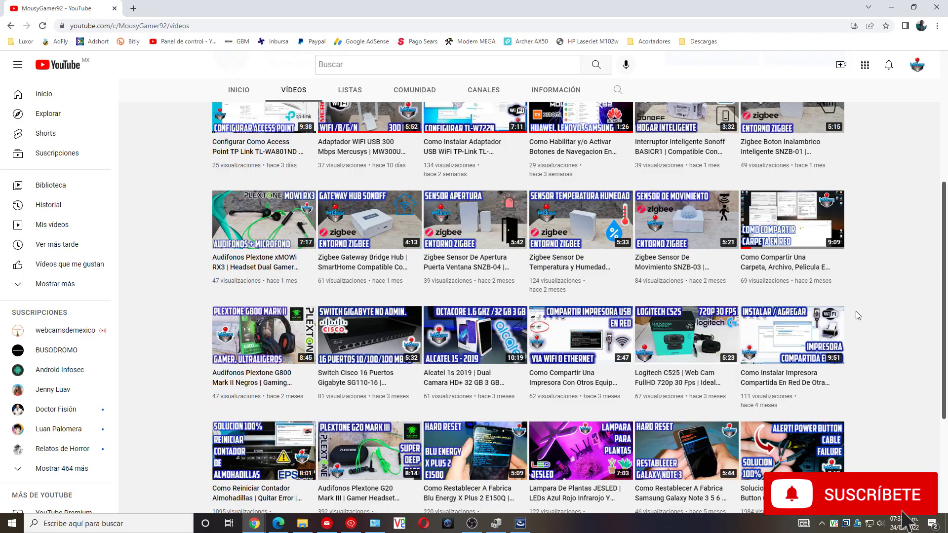
{"action": "scroll", "coordinate": [857, 316], "scroll_direction": "down", "scroll_amount": 5}
{"action": "scroll", "coordinate": [857, 315], "scroll_direction": "down", "scroll_amount": 3}
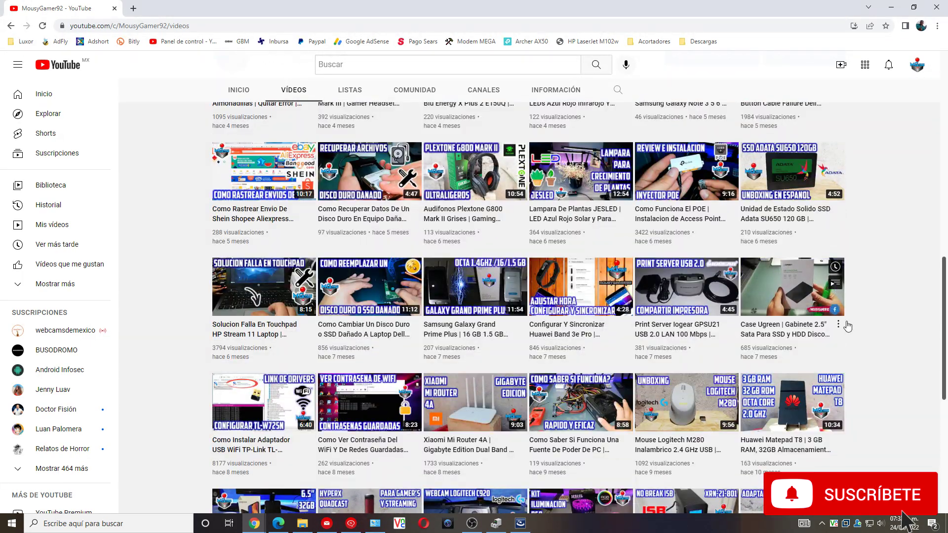
{"action": "scroll", "coordinate": [847, 325], "scroll_direction": "down", "scroll_amount": 1}
{"action": "scroll", "coordinate": [846, 323], "scroll_direction": "down", "scroll_amount": 6}
{"action": "scroll", "coordinate": [847, 324], "scroll_direction": "down", "scroll_amount": 6}
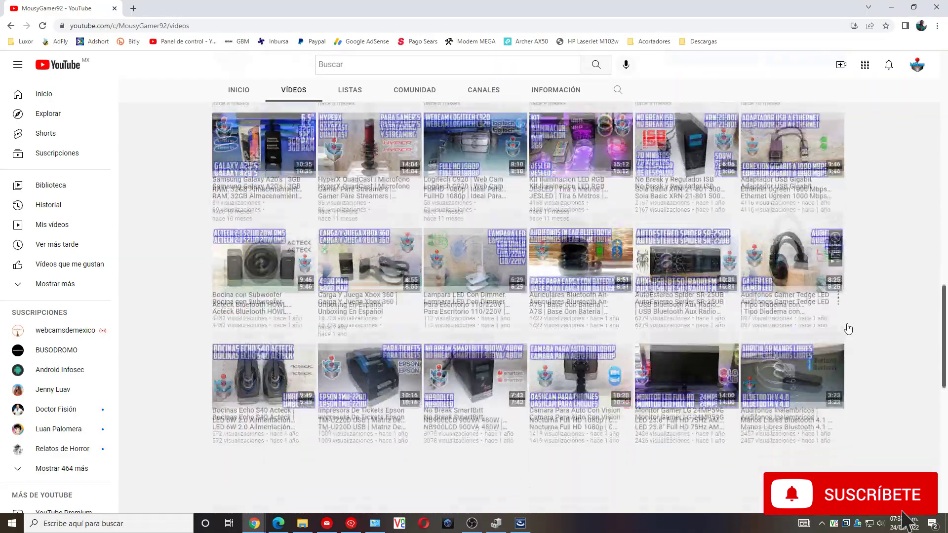
{"action": "scroll", "coordinate": [848, 328], "scroll_direction": "down", "scroll_amount": 12}
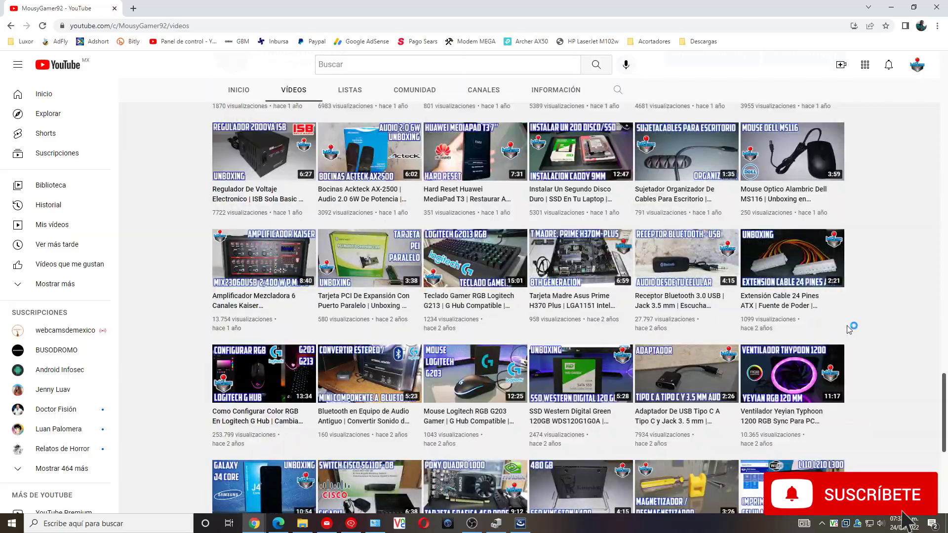
{"action": "scroll", "coordinate": [847, 325], "scroll_direction": "up", "scroll_amount": 20}
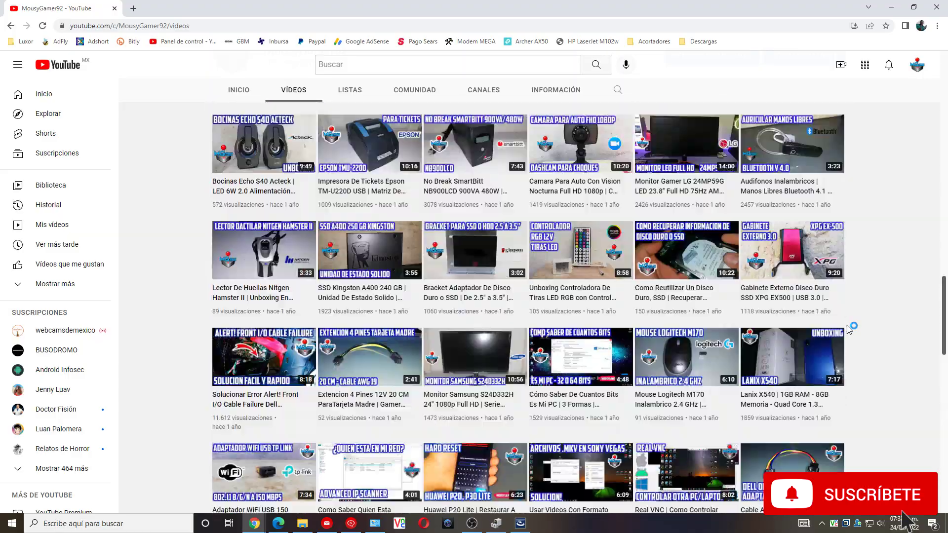
{"action": "scroll", "coordinate": [846, 326], "scroll_direction": "up", "scroll_amount": 15}
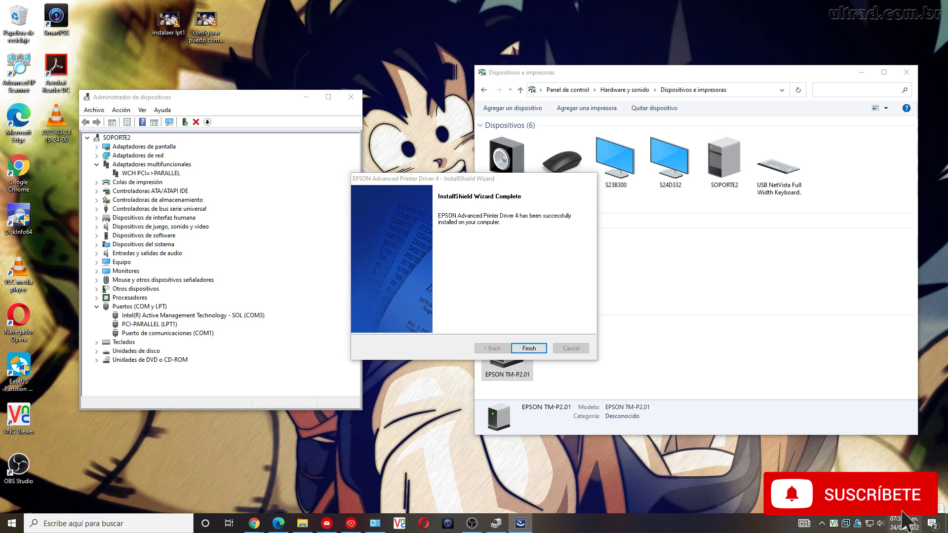
Step: Finish the EPSON Advanced Printer Driver 4 installation wizard and select the TICKETS printer in Dispositivos e impresoras
{"action": "left_click", "coordinate": [539, 302]}
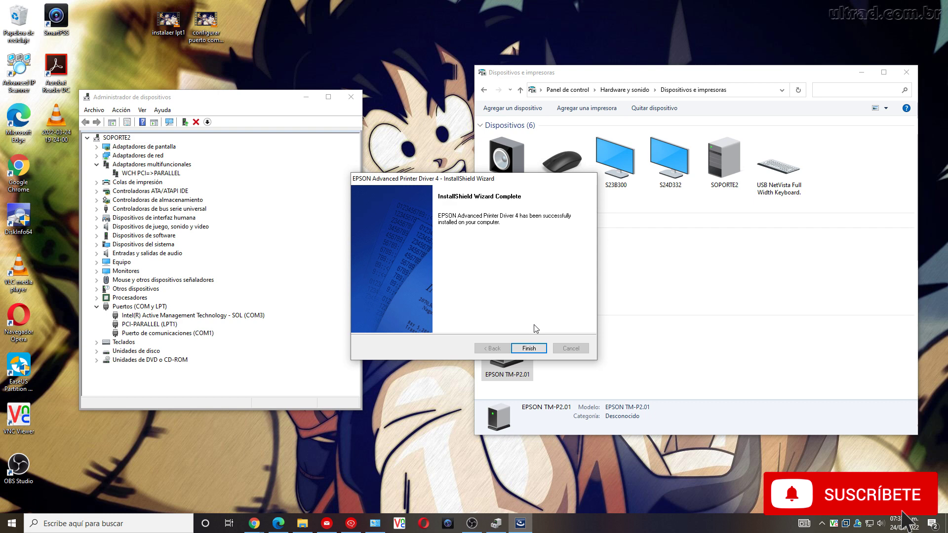
{"action": "left_click", "coordinate": [529, 349]}
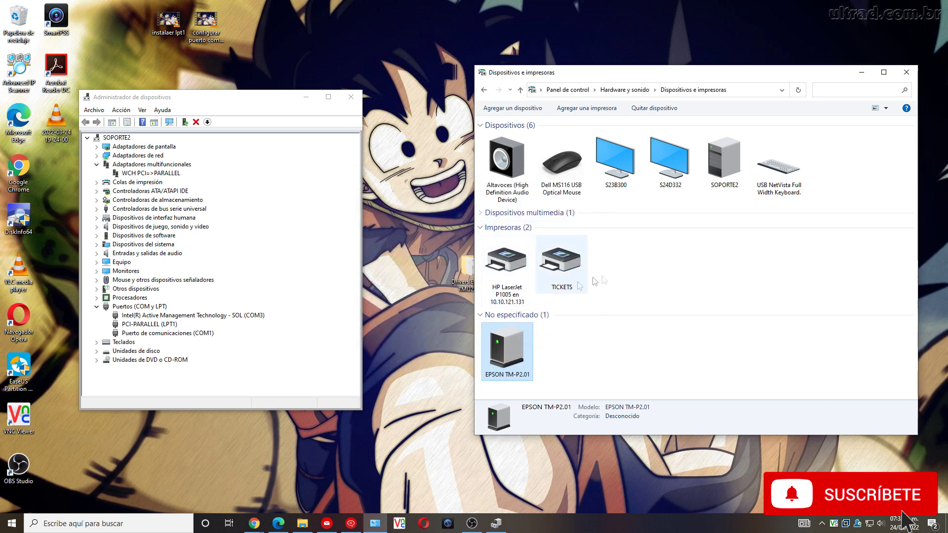
{"action": "left_click", "coordinate": [568, 271]}
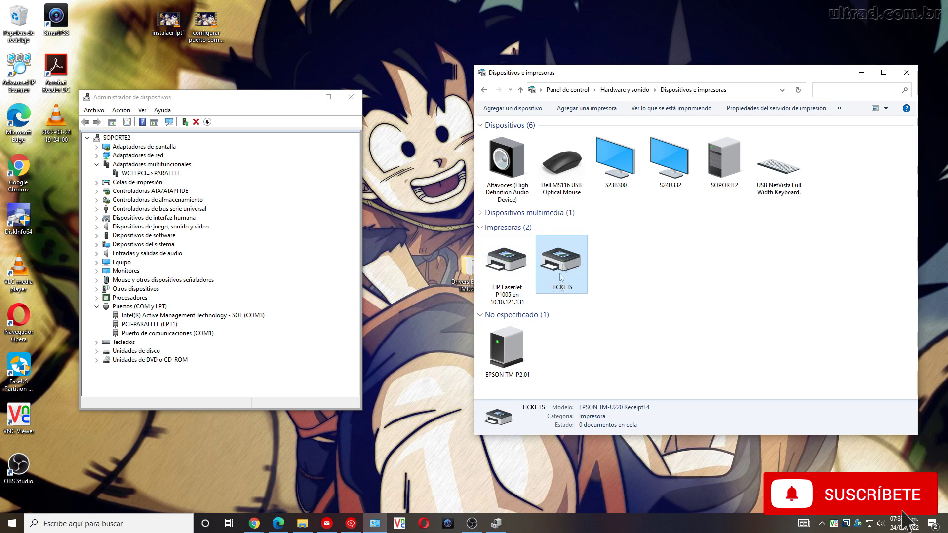
Step: Examine the hardware, general and driver properties of the unspecified EPSON TM-P2.01 device, then close its properties dialogs
{"action": "left_click", "coordinate": [511, 352]}
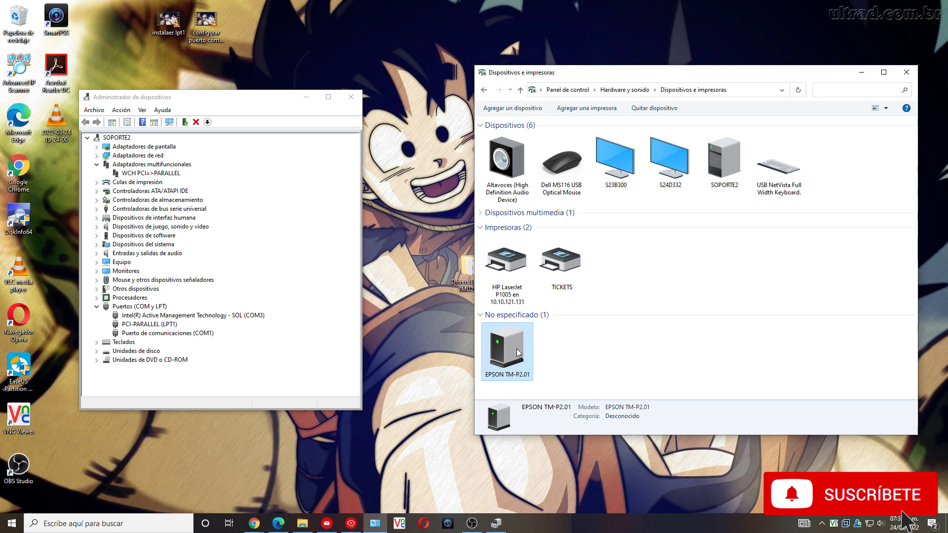
{"action": "right_click", "coordinate": [516, 349]}
{"action": "left_click", "coordinate": [548, 395]}
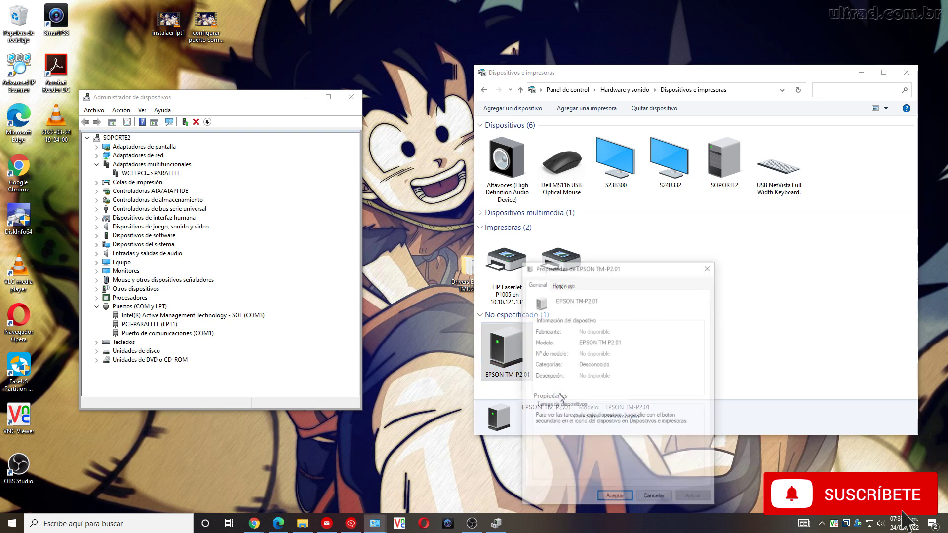
{"action": "left_click", "coordinate": [565, 284]}
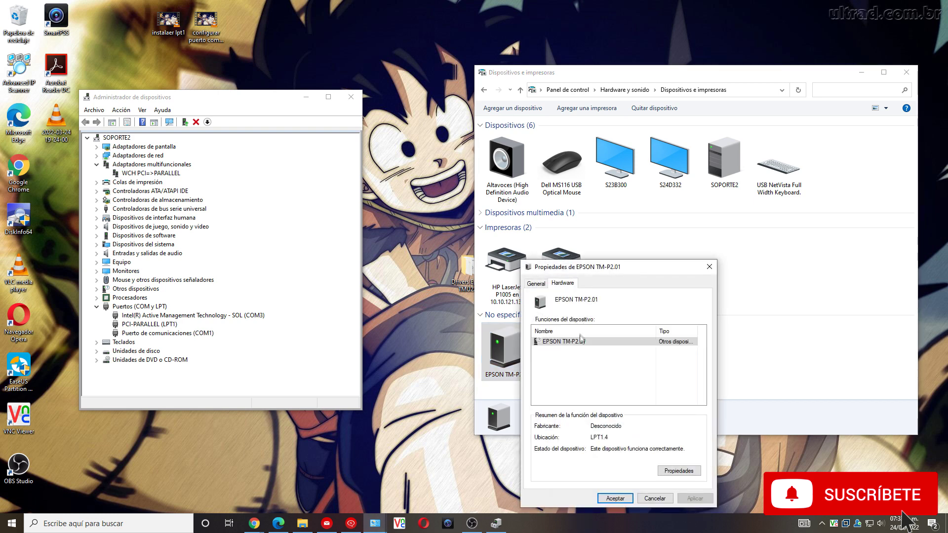
{"action": "left_click", "coordinate": [673, 469]}
{"action": "left_click", "coordinate": [581, 308]}
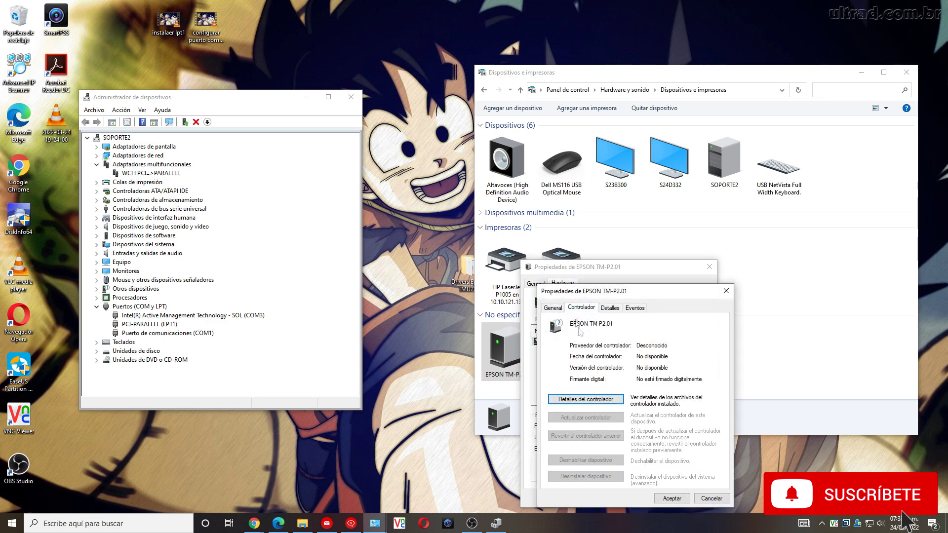
{"action": "left_click", "coordinate": [553, 307]}
{"action": "left_click_drag", "start_coordinate": [588, 291], "coordinate": [120, 72]}
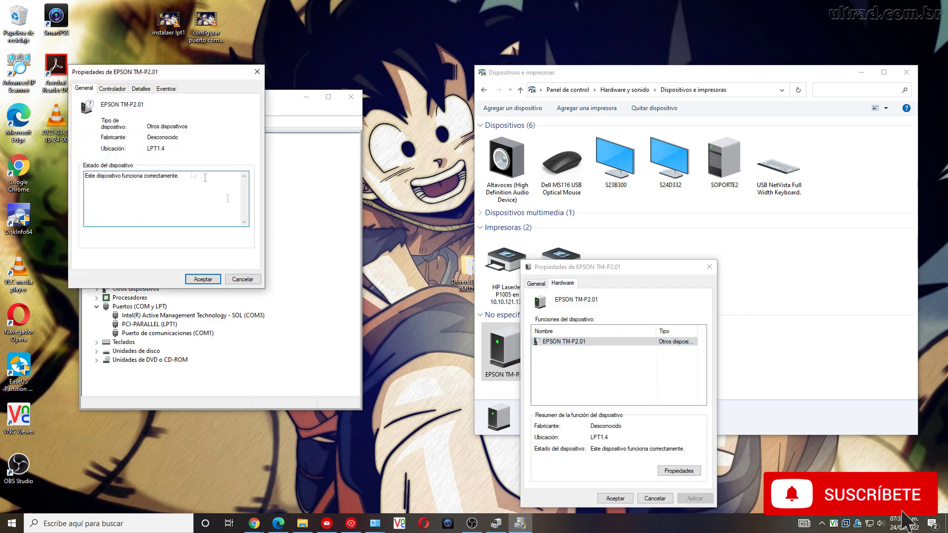
{"action": "left_click", "coordinate": [114, 89]}
{"action": "left_click", "coordinate": [140, 258]}
{"action": "left_click", "coordinate": [489, 299]}
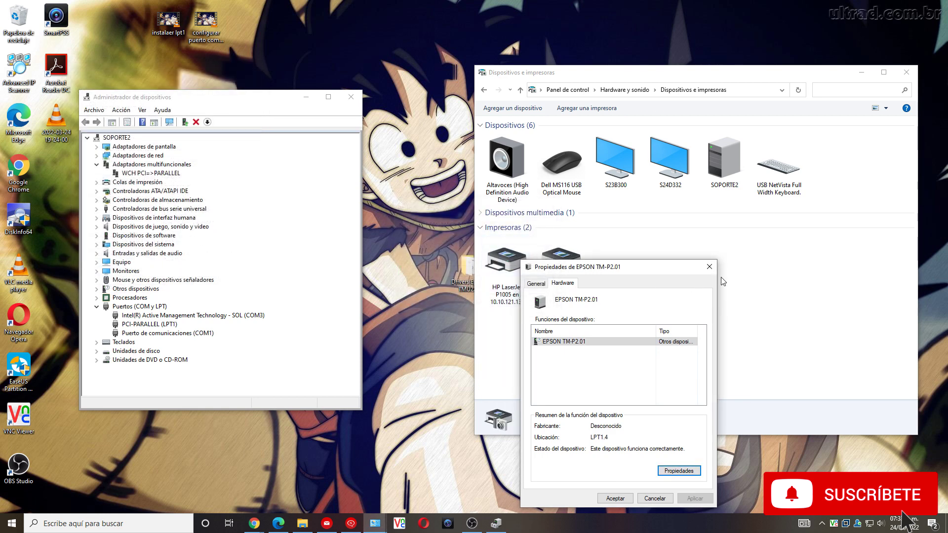
{"action": "left_click", "coordinate": [709, 267]}
Step: Select the TICKETS printer, find its entry under the print queues in Device Manager, and minimize Device Manager
{"action": "left_click", "coordinate": [561, 263]}
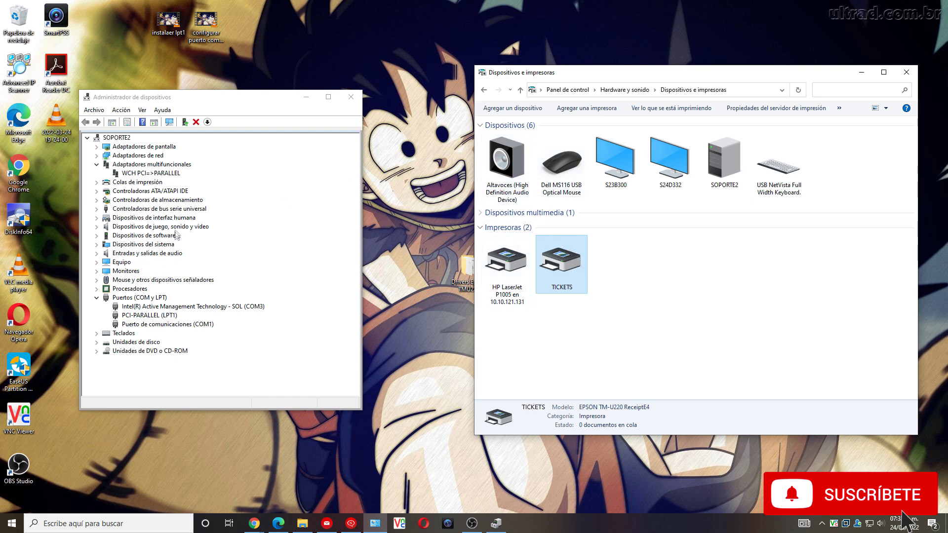
{"action": "left_click", "coordinate": [97, 182]}
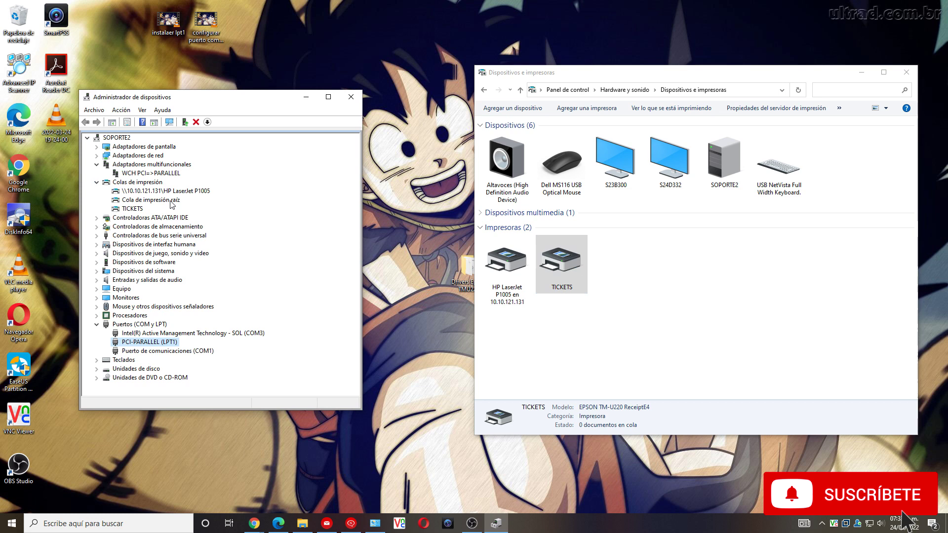
{"action": "left_click", "coordinate": [137, 209]}
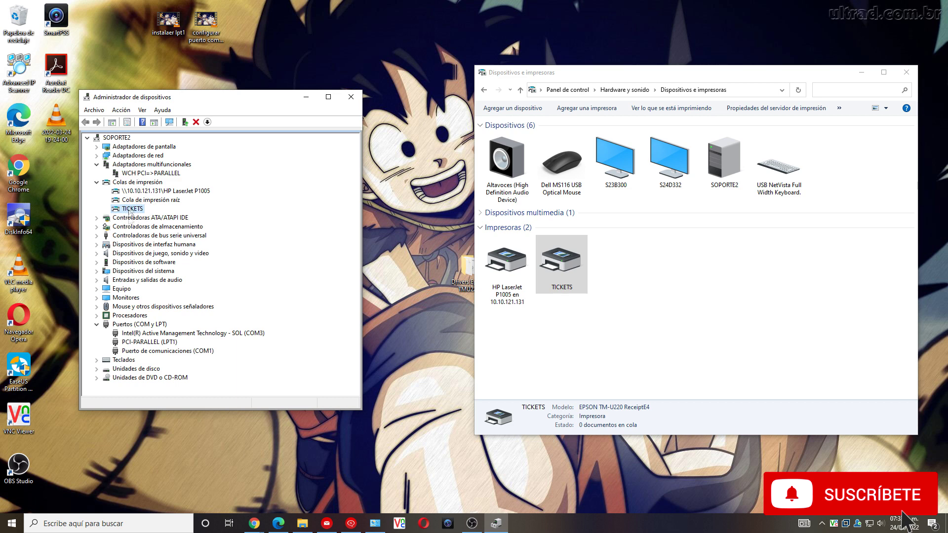
{"action": "left_click", "coordinate": [306, 100]}
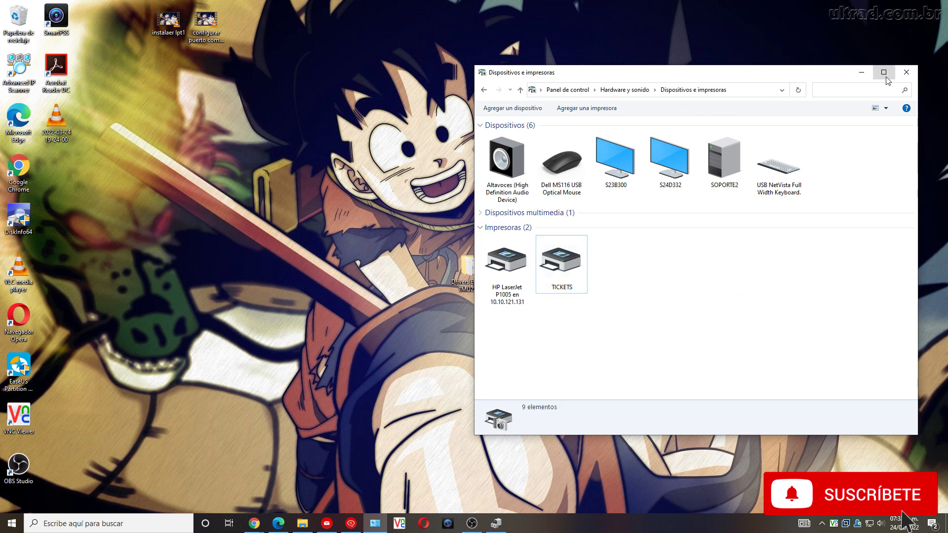
Step: Open the TICKETS print queue and arrange its window beside the Dispositivos e impresoras window
{"action": "left_click", "coordinate": [883, 72]}
{"action": "right_click", "coordinate": [90, 201]}
{"action": "left_click", "coordinate": [148, 205]}
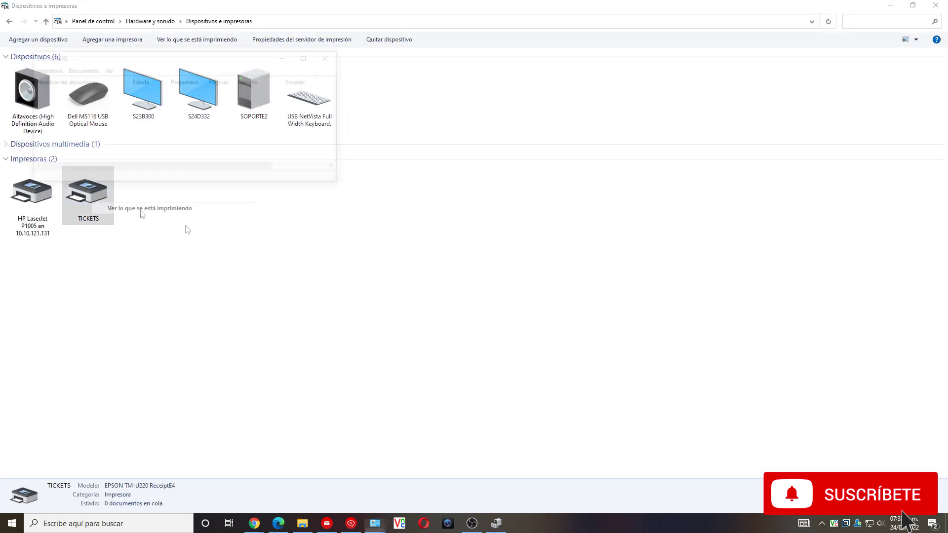
{"action": "left_click_drag", "start_coordinate": [258, 53], "coordinate": [747, 262]}
{"action": "left_click_drag", "start_coordinate": [536, 387], "coordinate": [378, 394]}
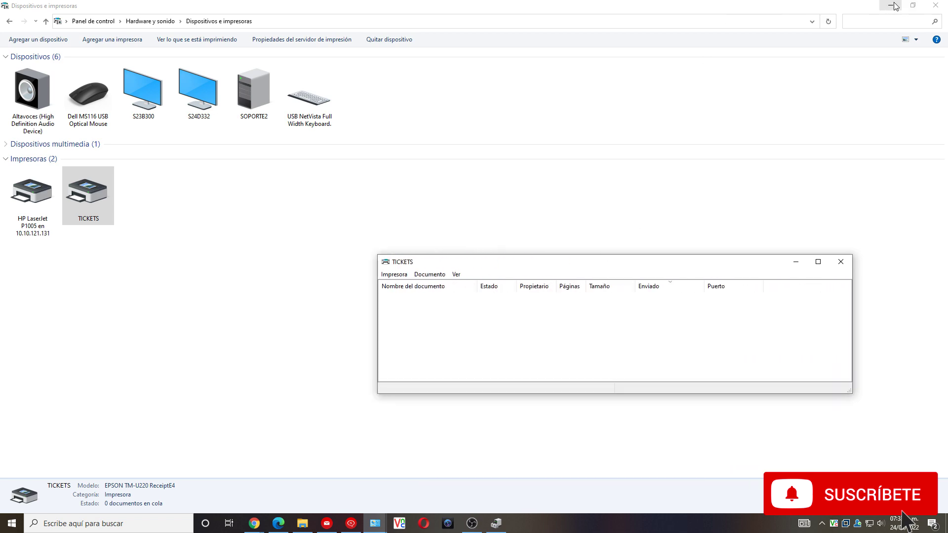
{"action": "left_click", "coordinate": [913, 6]}
{"action": "left_click_drag", "start_coordinate": [587, 262], "coordinate": [691, 90]}
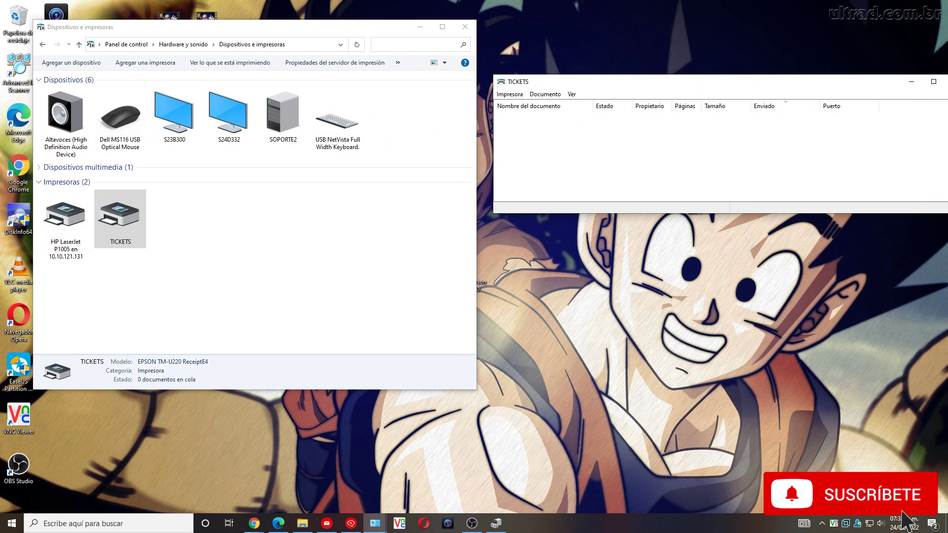
Step: Print a test page from the TICKETS printer properties and dismiss the test page message
{"action": "right_click", "coordinate": [124, 218]}
{"action": "left_click", "coordinate": [168, 258]}
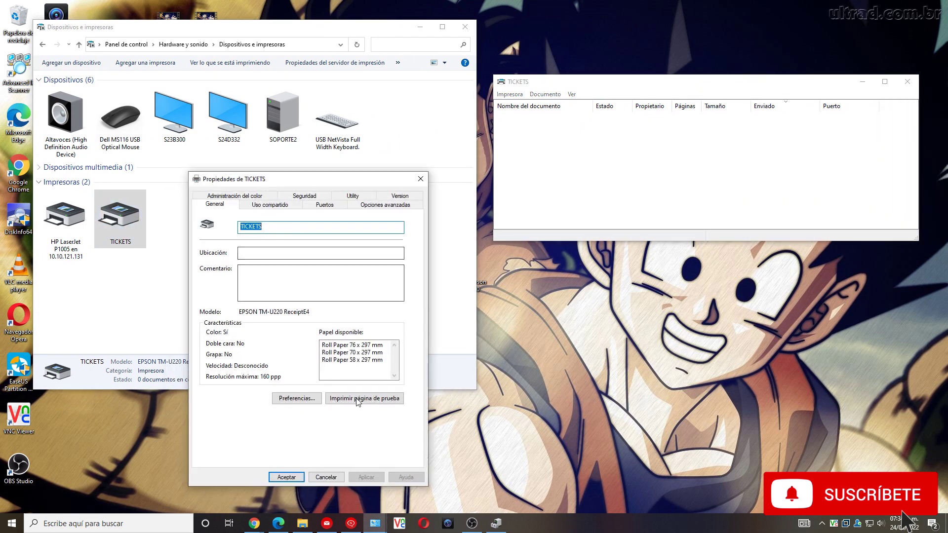
{"action": "left_click", "coordinate": [357, 400]}
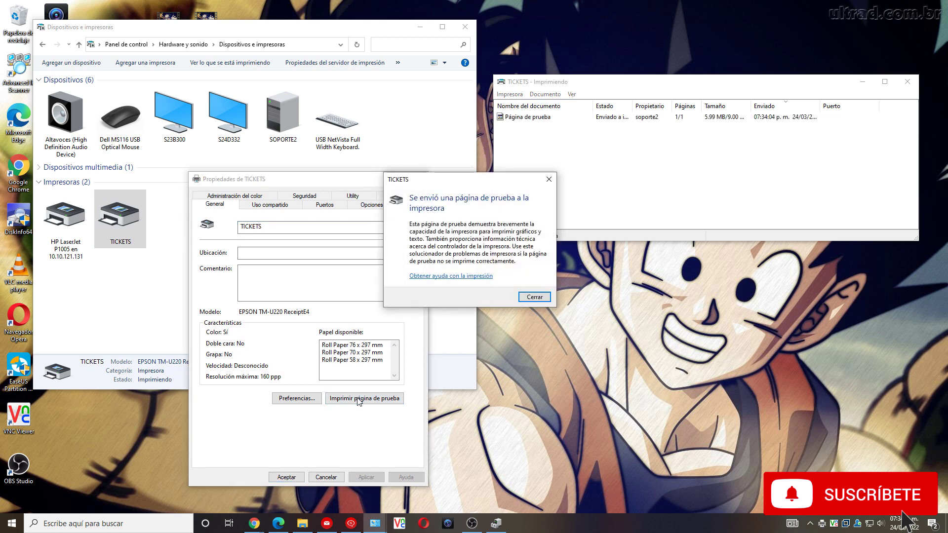
{"action": "left_click", "coordinate": [531, 299]}
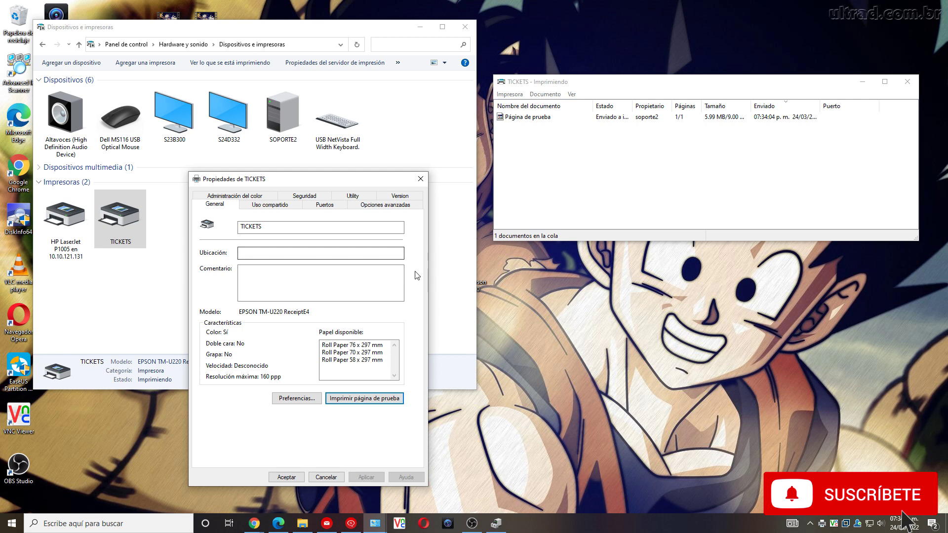
Step: Check the sharing settings in the TICKETS printer properties and close the properties dialog
{"action": "left_click_drag", "start_coordinate": [358, 186], "coordinate": [395, 205]}
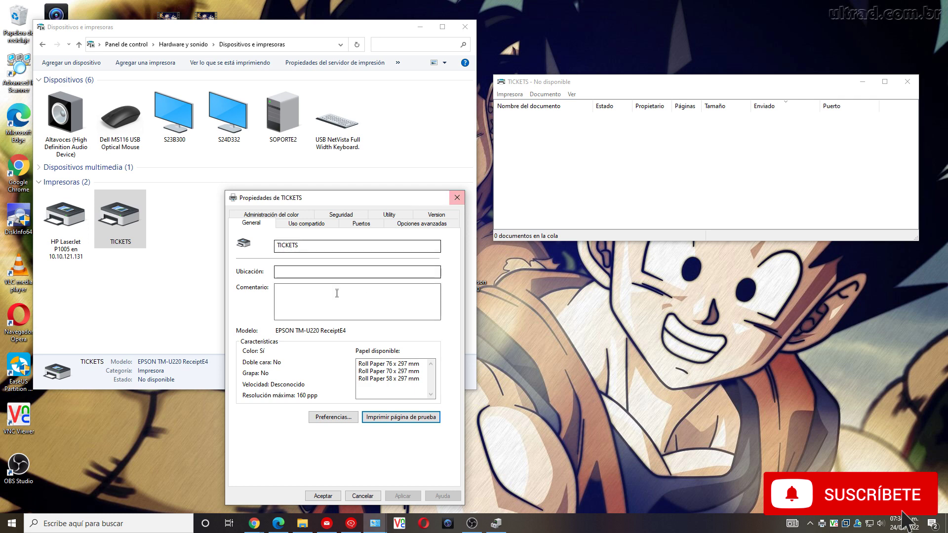
{"action": "left_click", "coordinate": [306, 223]}
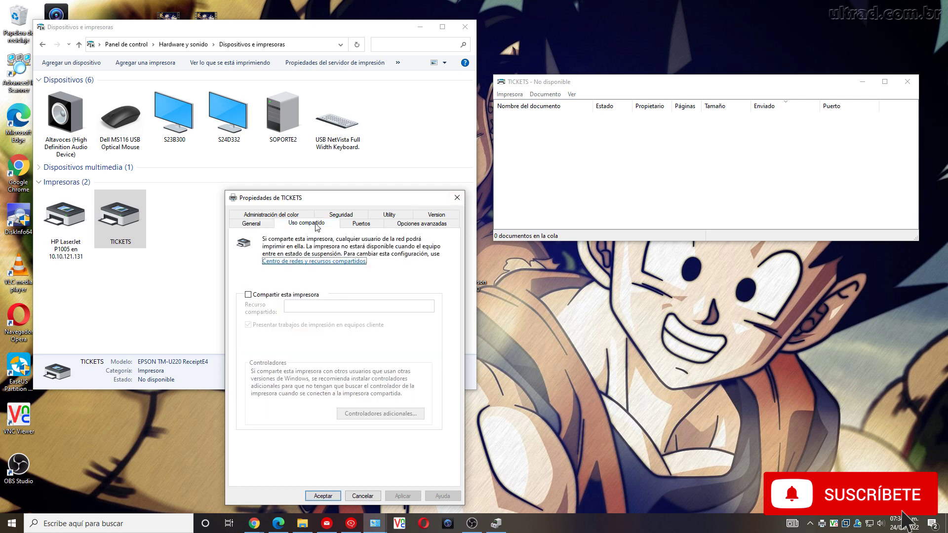
{"action": "left_click", "coordinate": [257, 224]}
{"action": "left_click", "coordinate": [452, 197]}
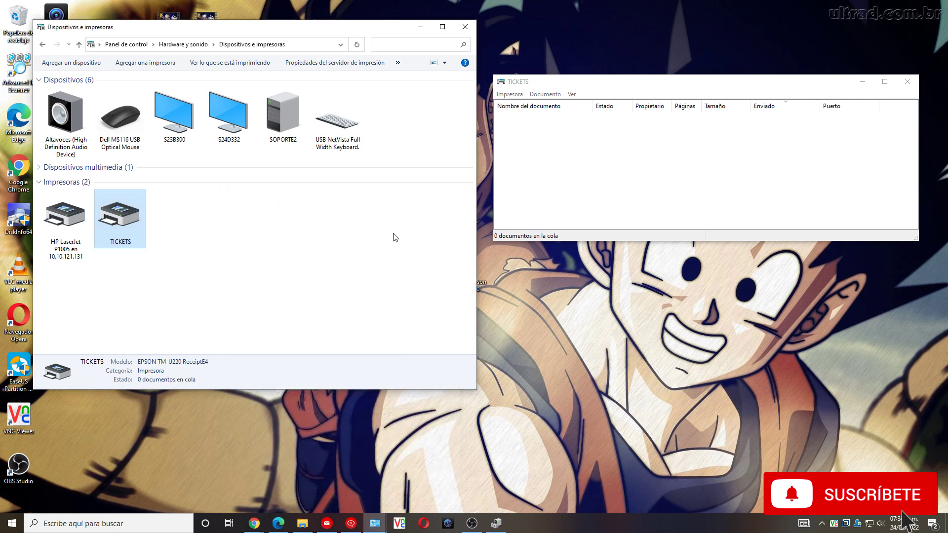